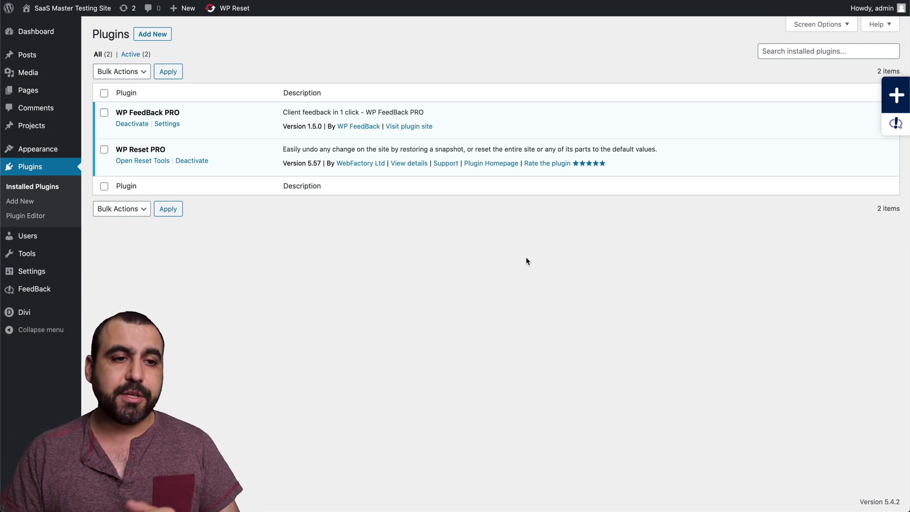
Step: Create and publish a page titled HOME2, then choose to build it with Divi Builder
mouse_move(57, 89)
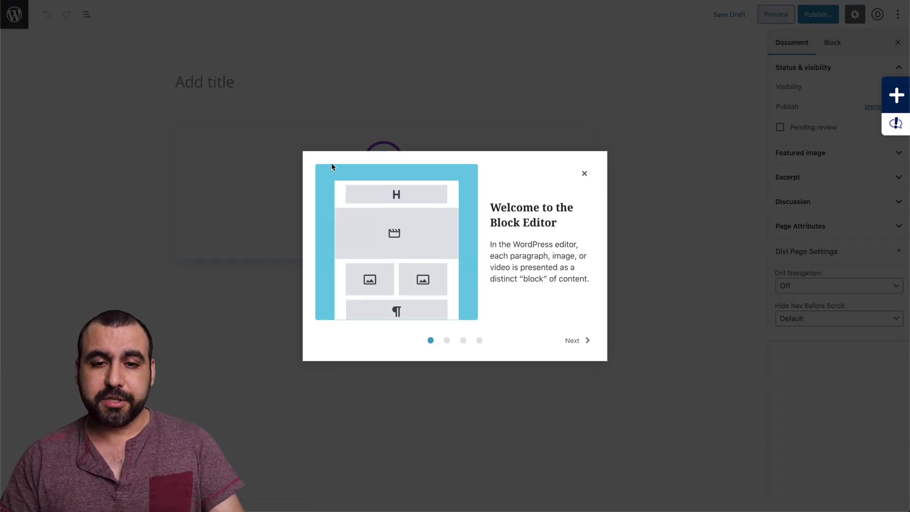
left_click(584, 173)
left_click(245, 76)
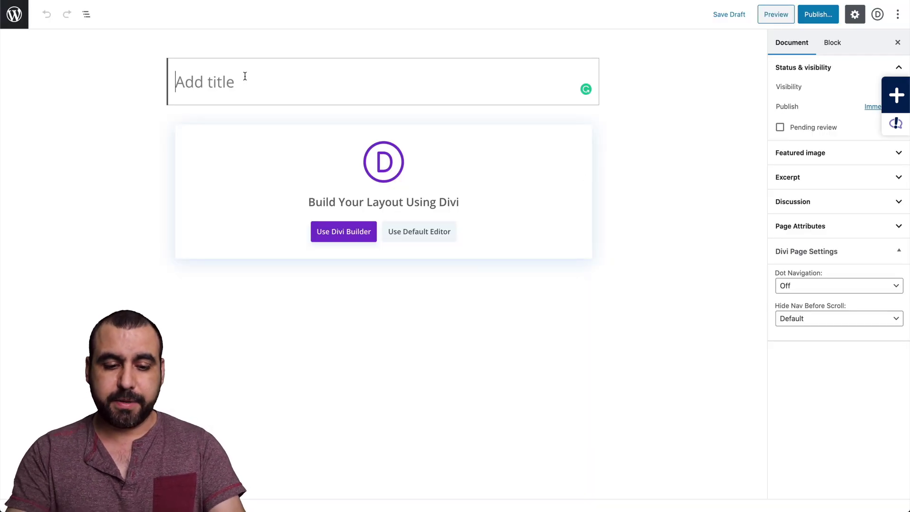
type("HOME2")
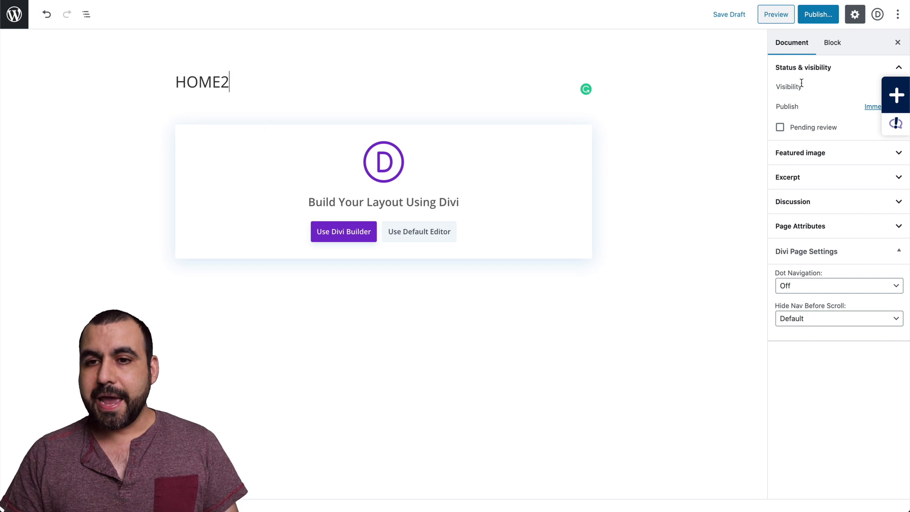
left_click(832, 17)
left_click(835, 14)
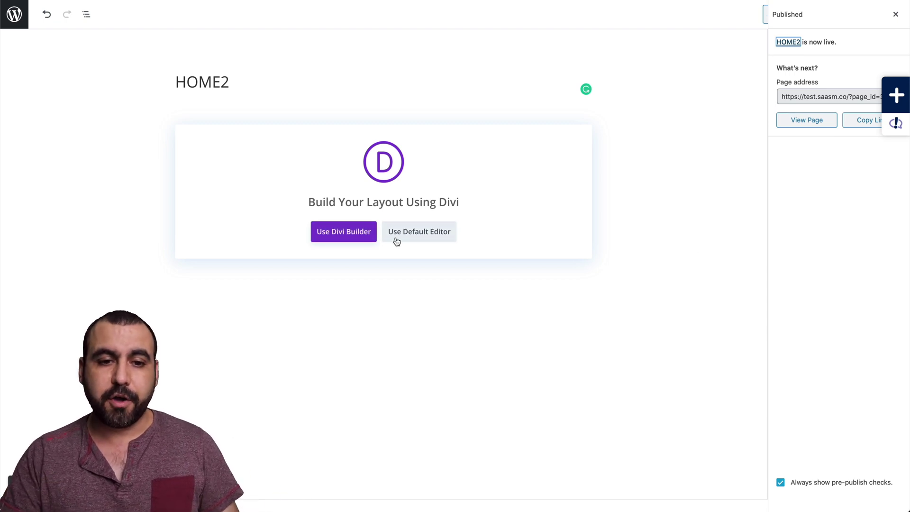
left_click(343, 232)
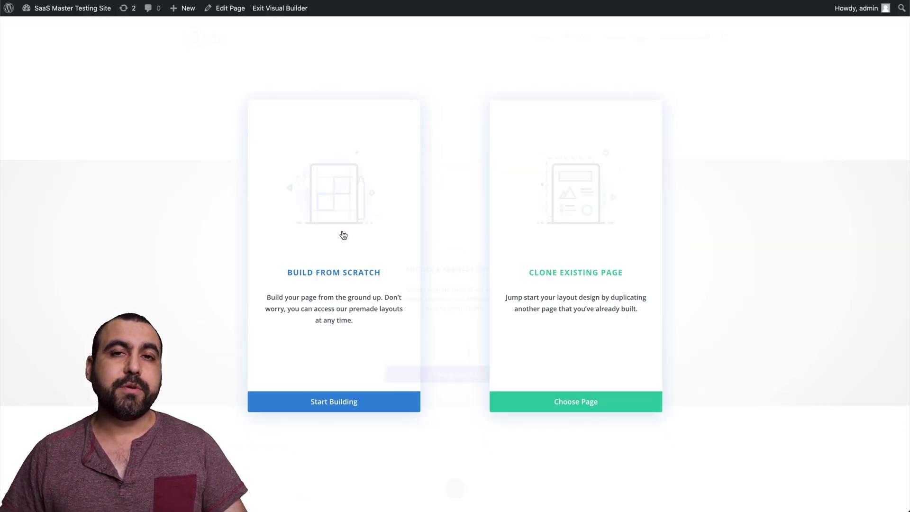
Step: Load the Sushi Restaurant landing page premade layout from Divi's layout library
left_click(448, 402)
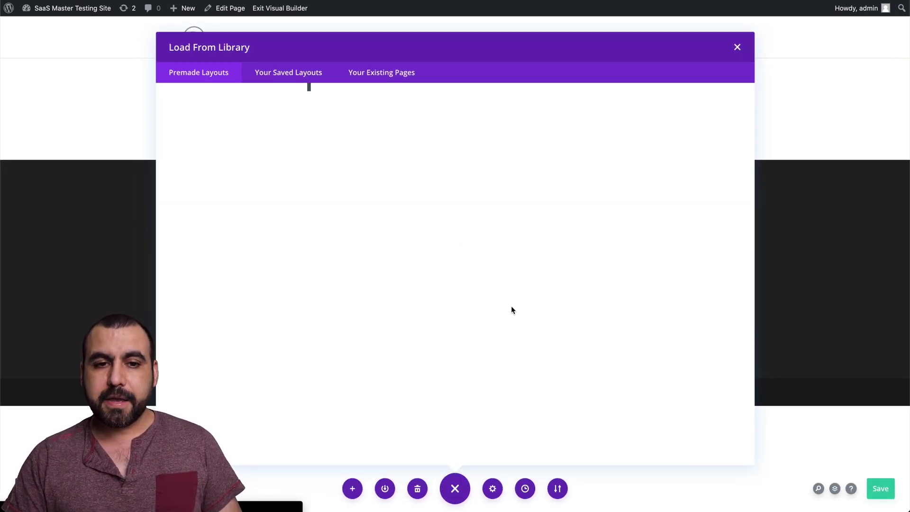
scroll(511, 309, "down", 10)
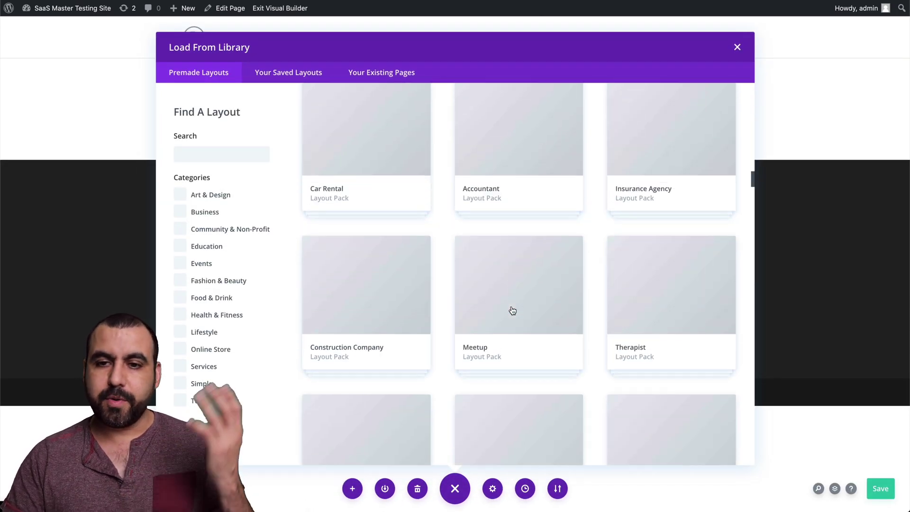
scroll(512, 310, "down", 20)
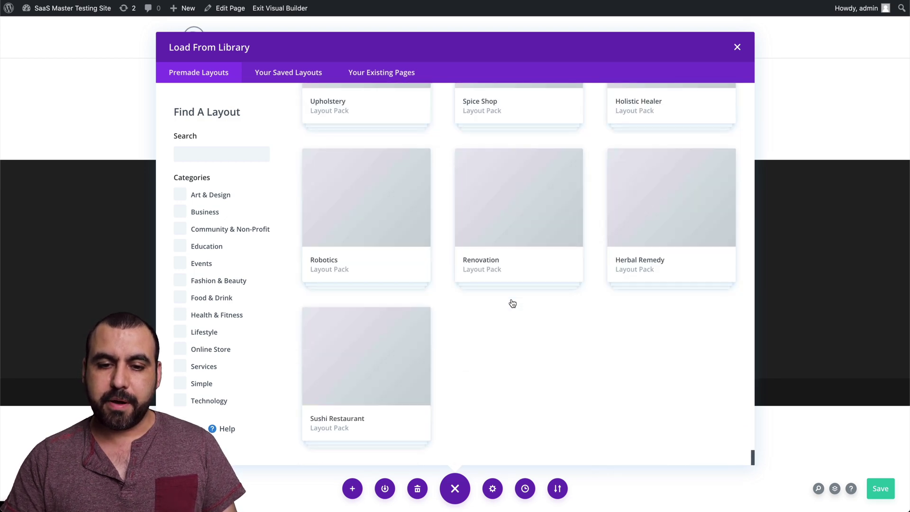
left_click(363, 407)
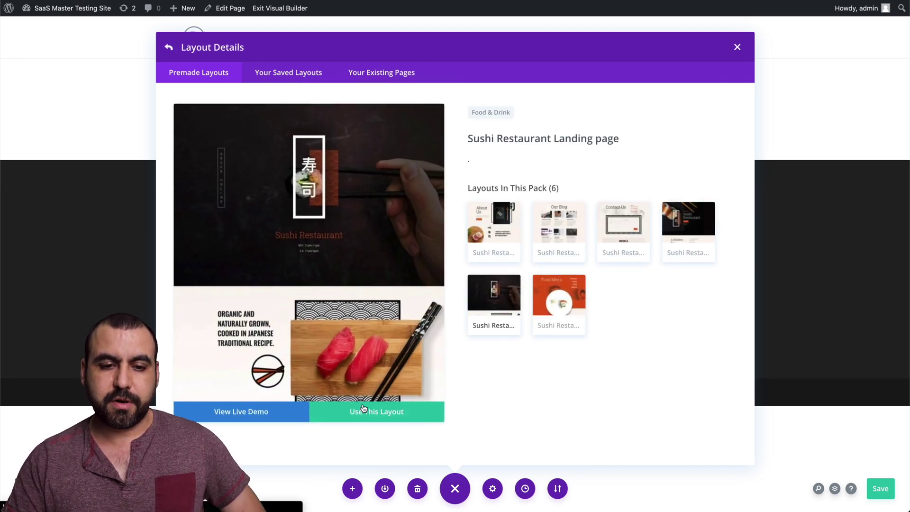
left_click(364, 410)
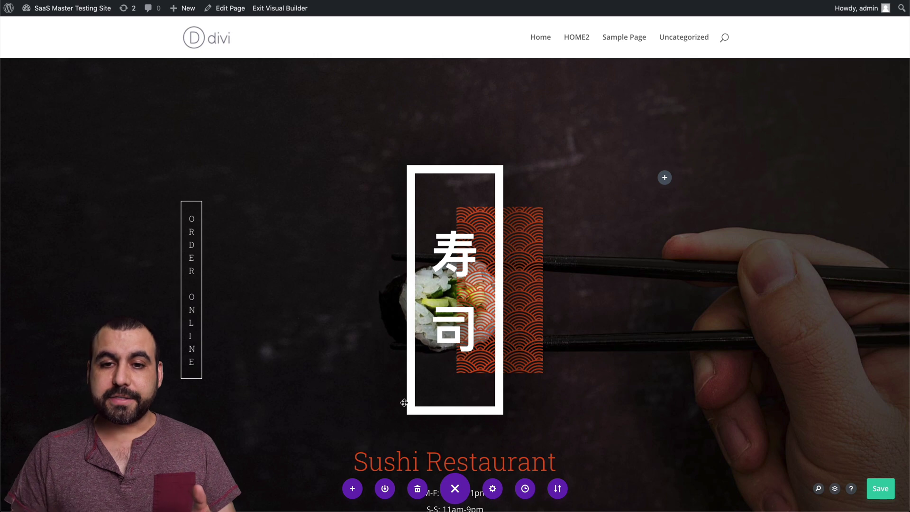
Step: Review the Sushi Restaurant layout and place the cursor in the Popular Dishes heading
scroll(402, 335, "down", 3)
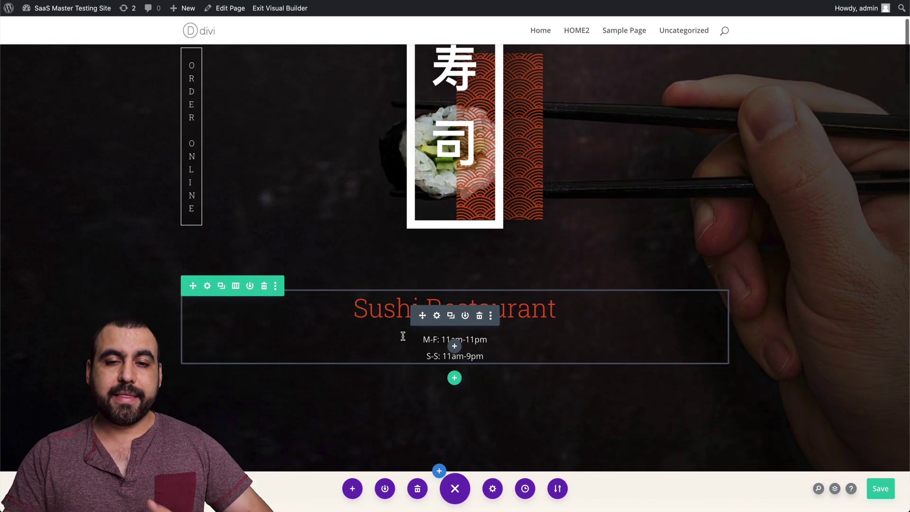
scroll(403, 336, "down", 1)
scroll(403, 336, "up", 4)
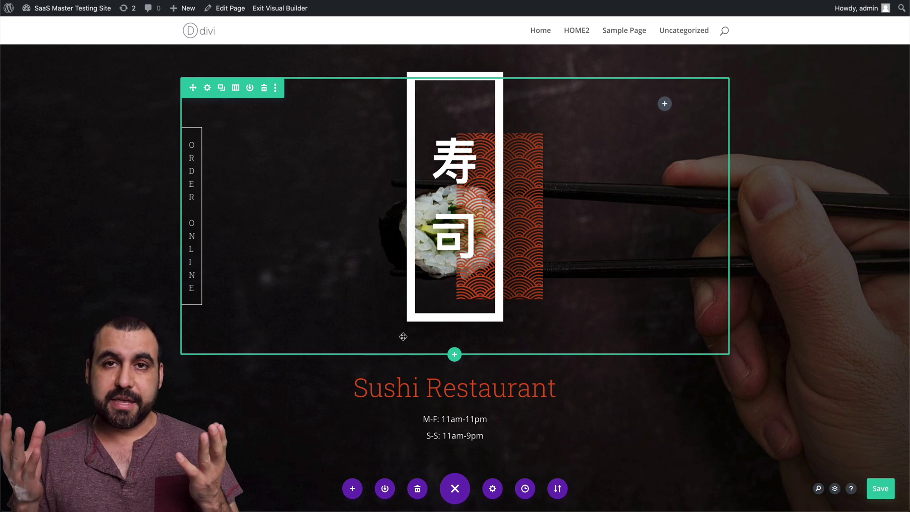
scroll(403, 336, "down", 4)
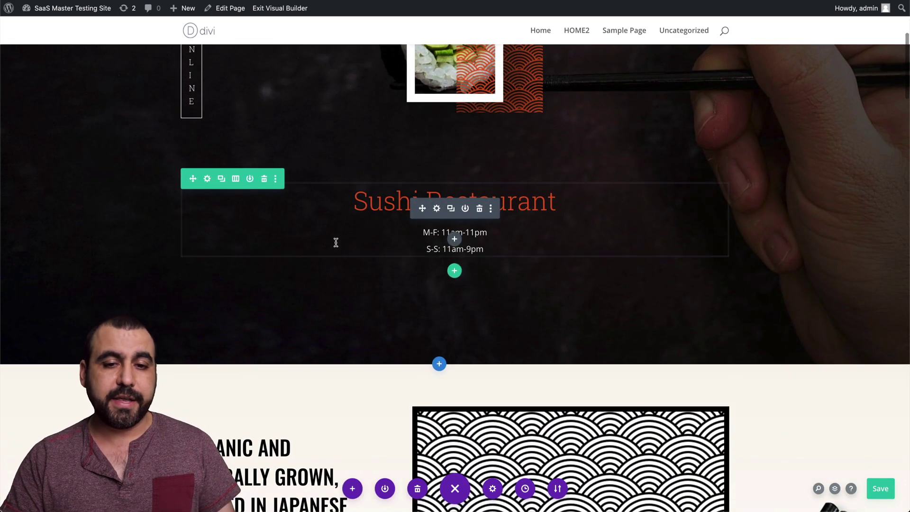
scroll(335, 242, "down", 5)
scroll(335, 242, "down", 1)
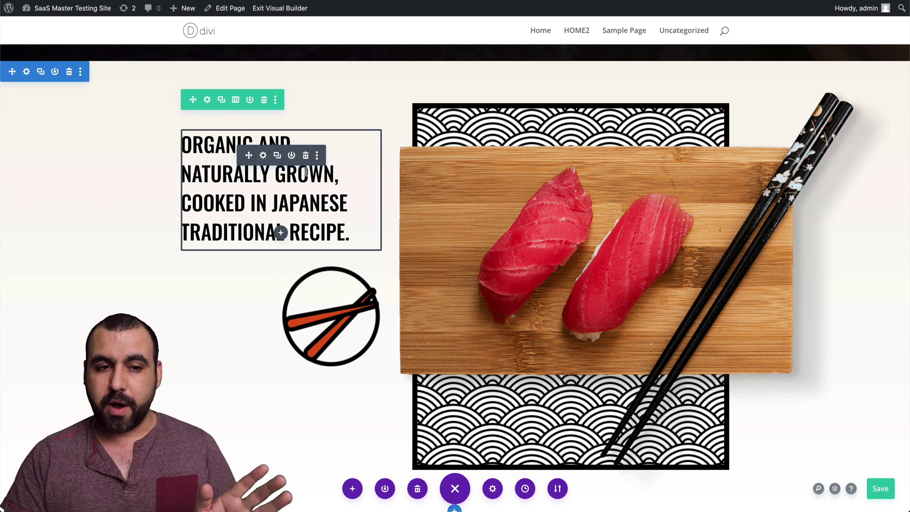
scroll(482, 306, "down", 12)
scroll(481, 307, "down", 3)
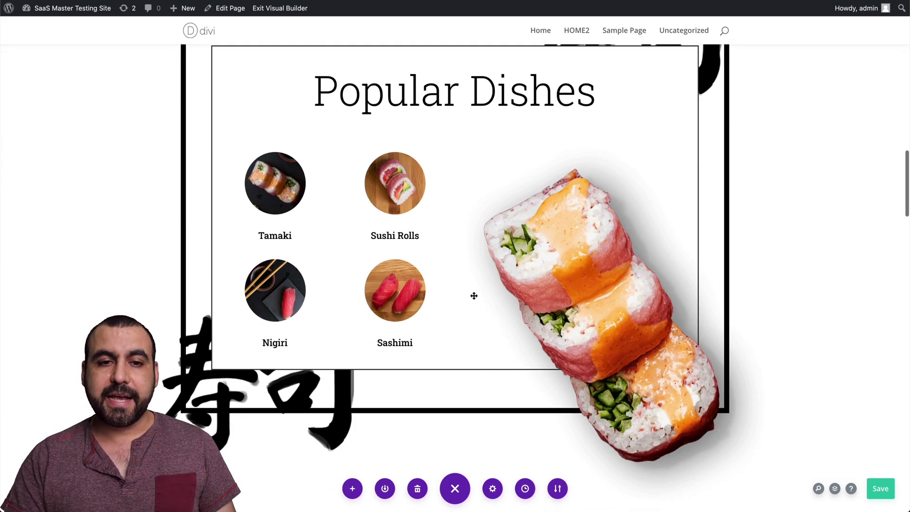
left_click_drag(314, 92, 554, 97)
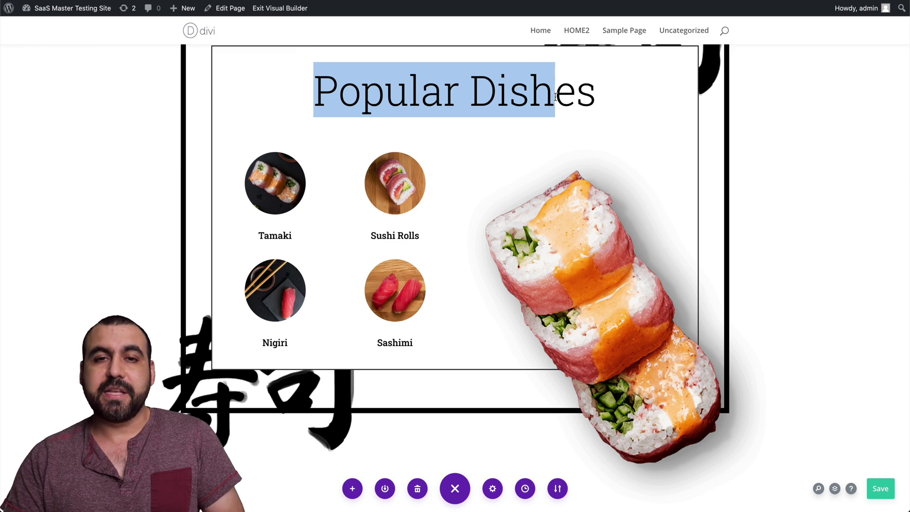
left_click(555, 97)
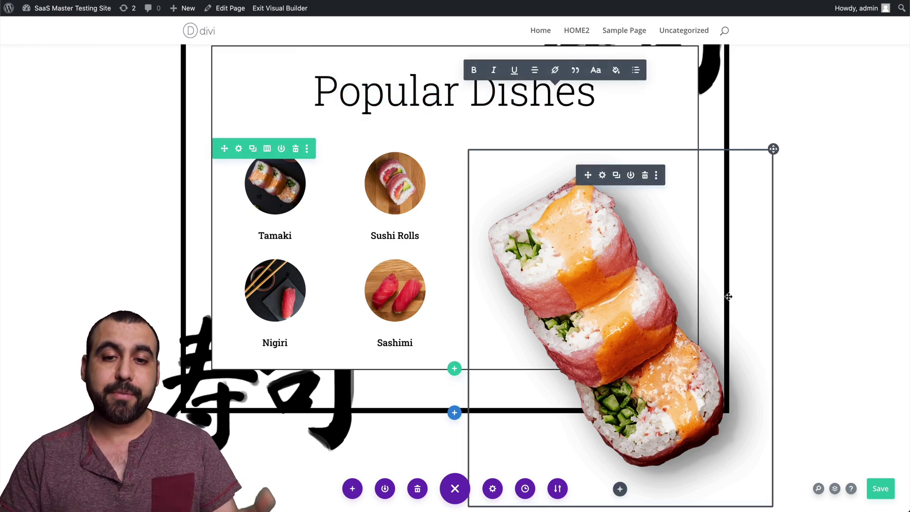
Step: Save the HOME2 page in Divi and leave the builder for the live page
scroll(726, 296, "down", 20)
scroll(523, 353, "down", 3)
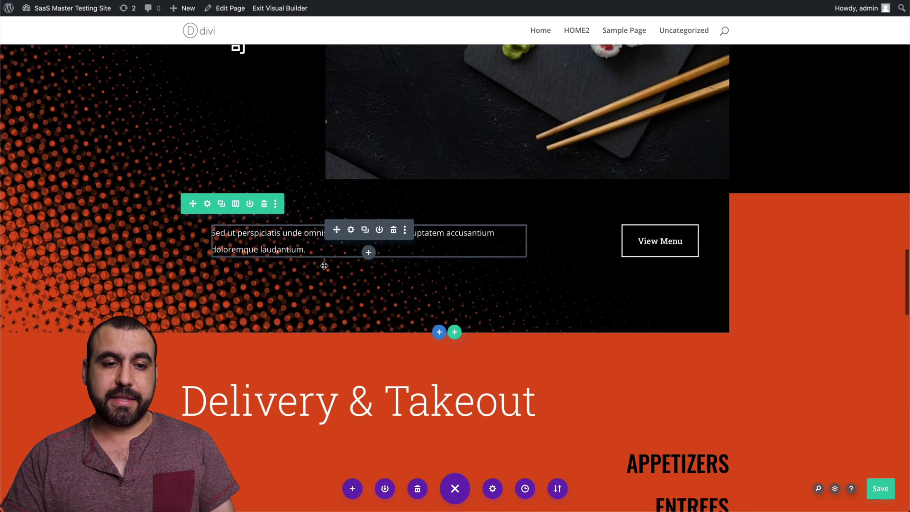
scroll(256, 247, "down", 10)
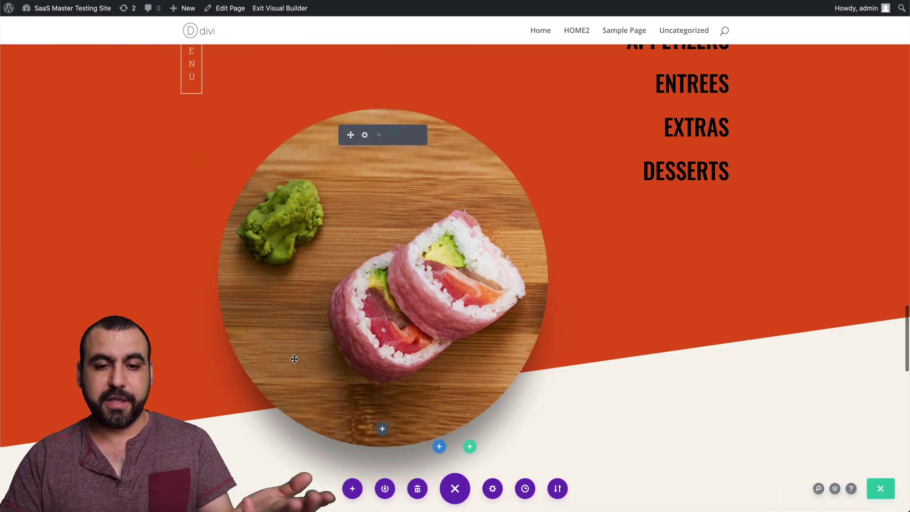
scroll(294, 362, "down", 8)
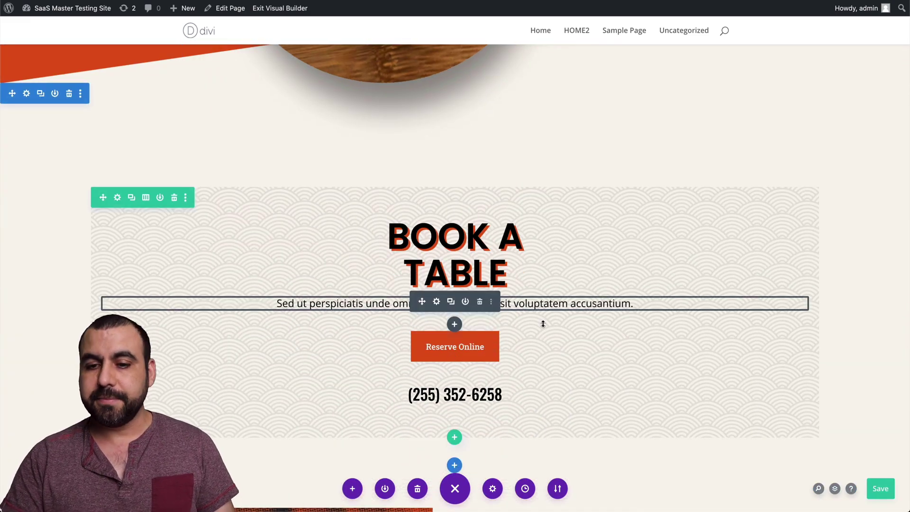
left_click(876, 496)
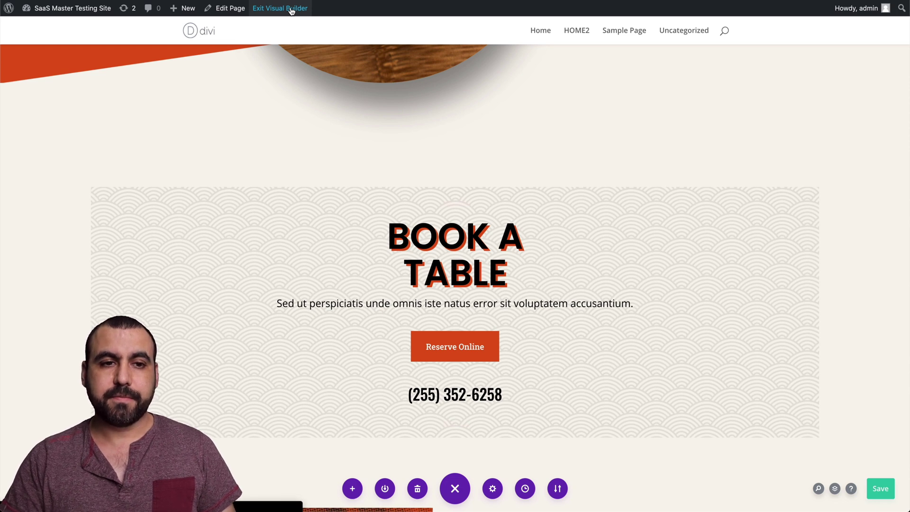
left_click(291, 11)
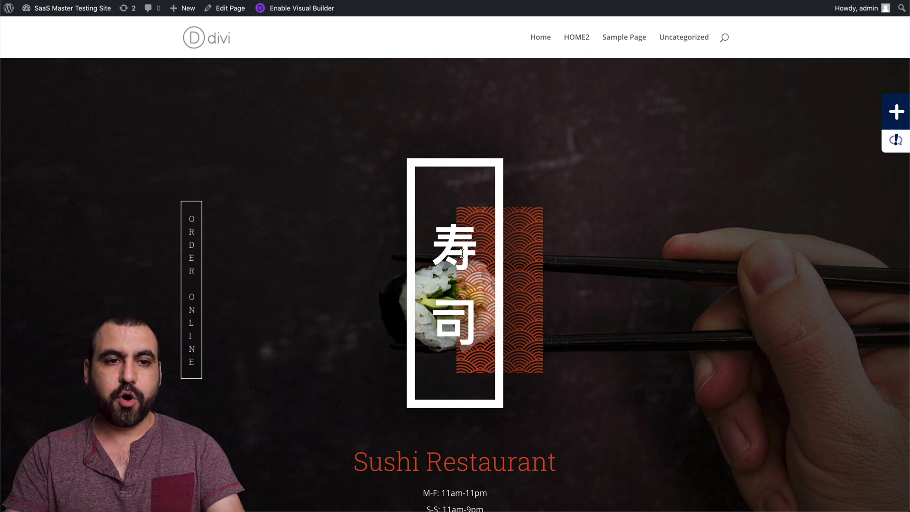
Step: Open the live HOME2 page in an incognito window and turn on WP FeedBack commenting mode
key("super+shift+n")
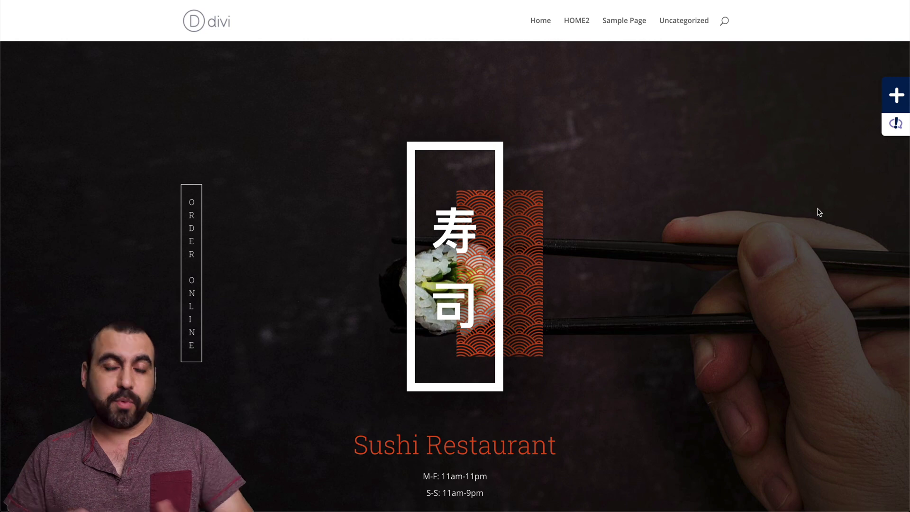
scroll(819, 213, "down", 3)
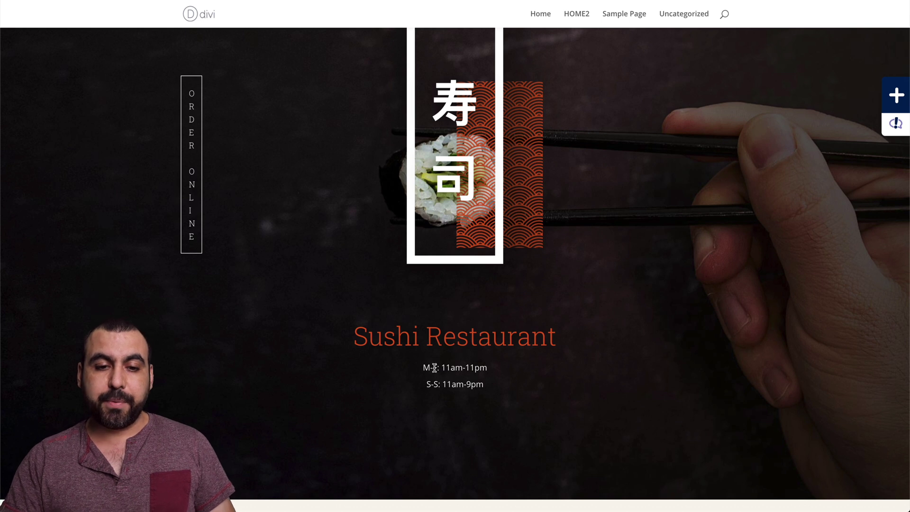
left_click_drag(422, 363, 492, 392)
left_click(494, 394)
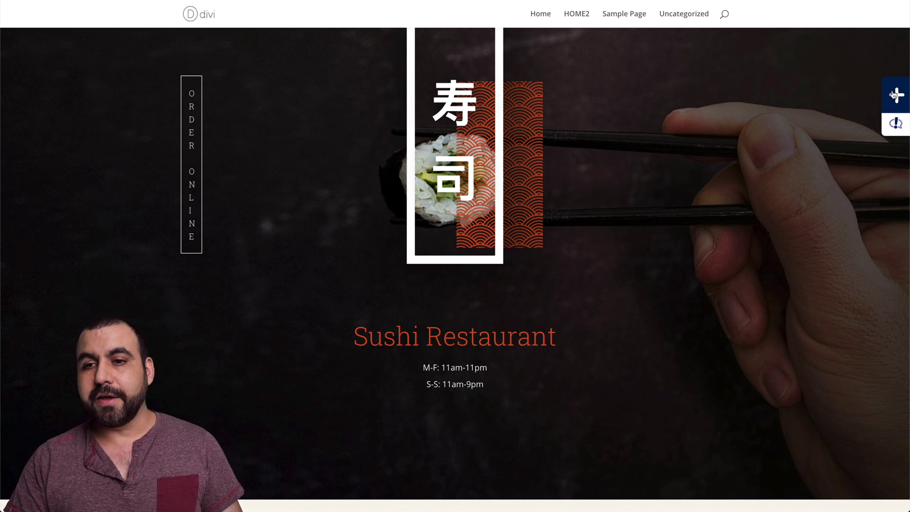
left_click(902, 100)
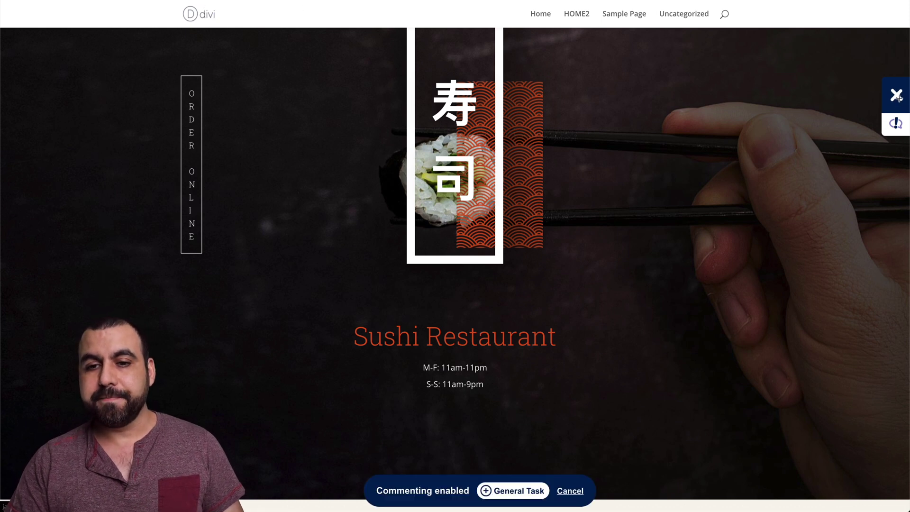
Step: Pin the guest comment 'change hours to 6am to 8pm' on the opening hours text
left_click(461, 373)
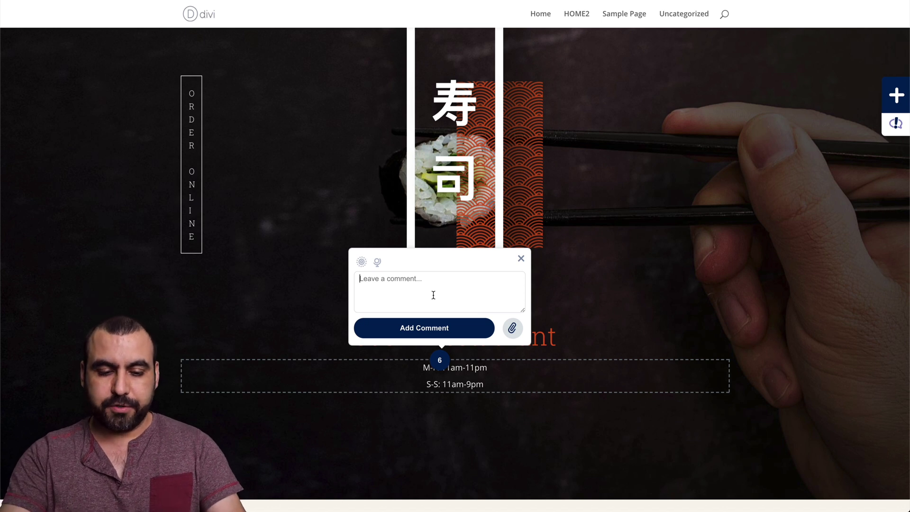
type("change hours")
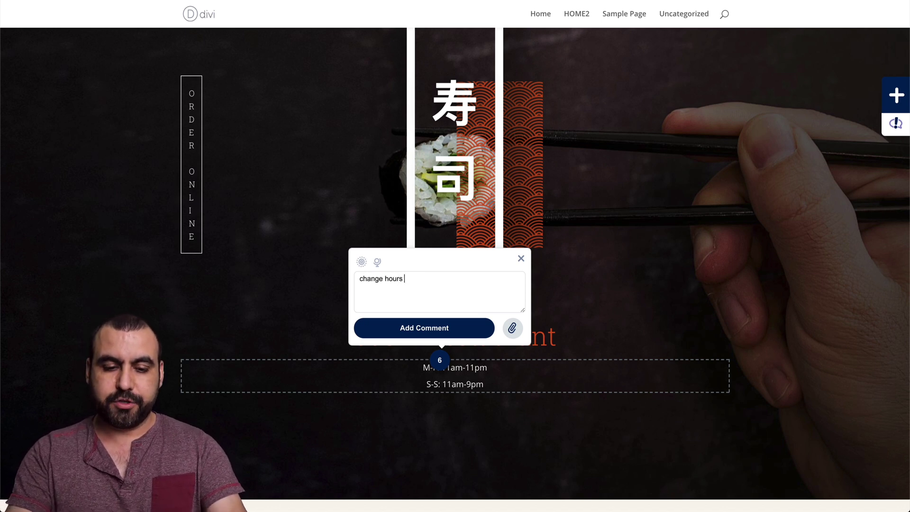
type(" to 6am to ")
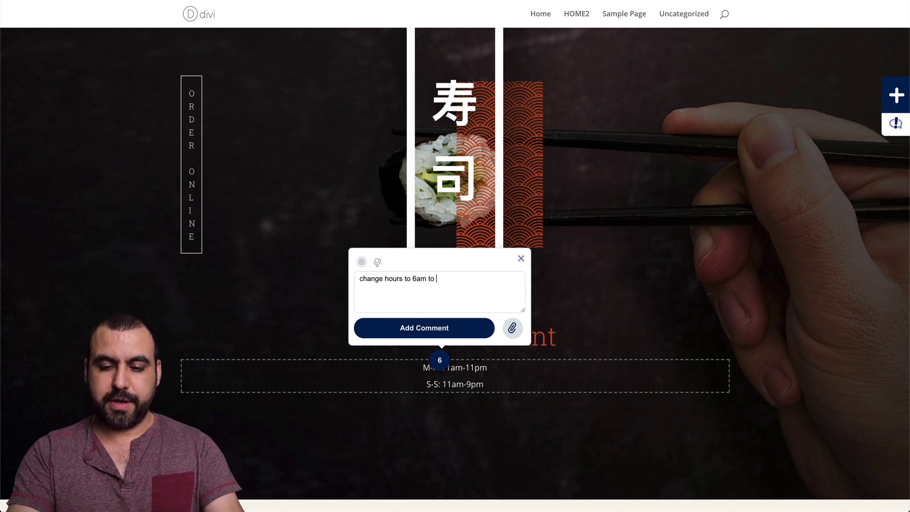
type("8pm")
left_click(447, 326)
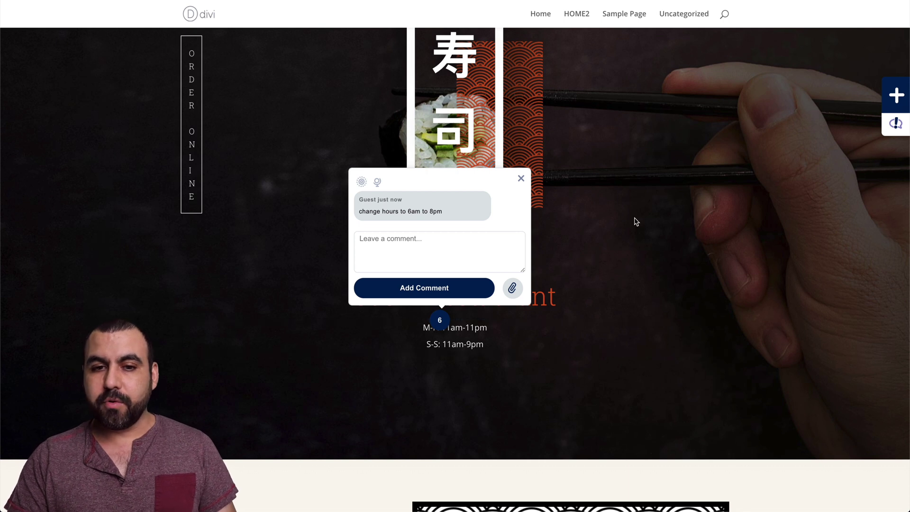
Step: Pin the comment 'remove, add put this' on the ORGANIC AND NATURALLY GROWN heading
left_click(521, 178)
left_click(890, 102)
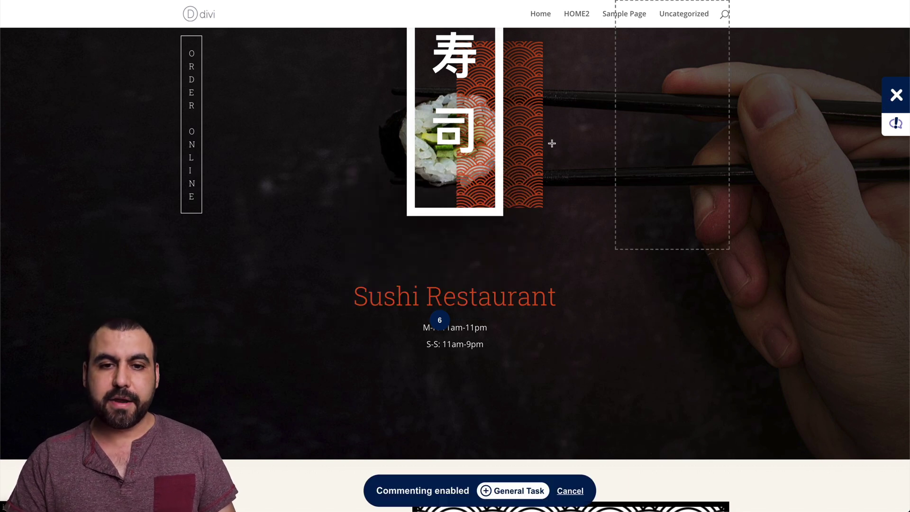
scroll(518, 251, "down", 10)
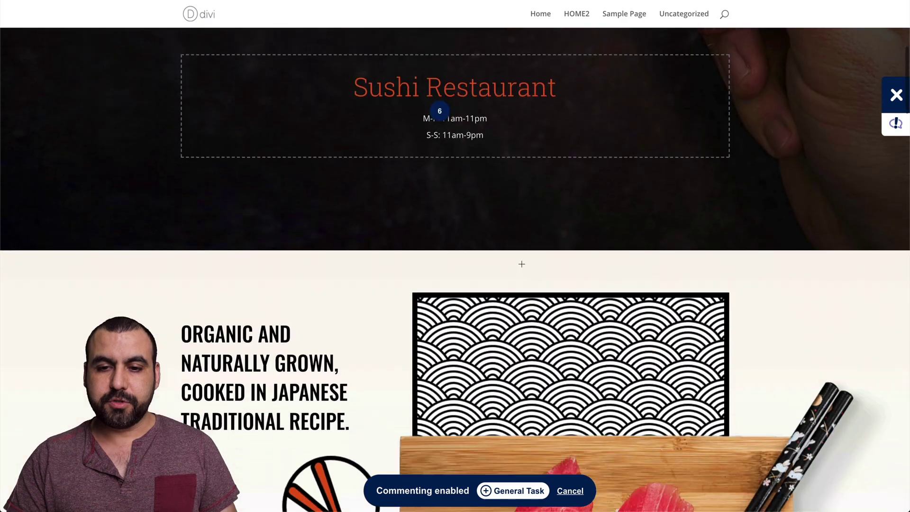
scroll(579, 127, "up", 3)
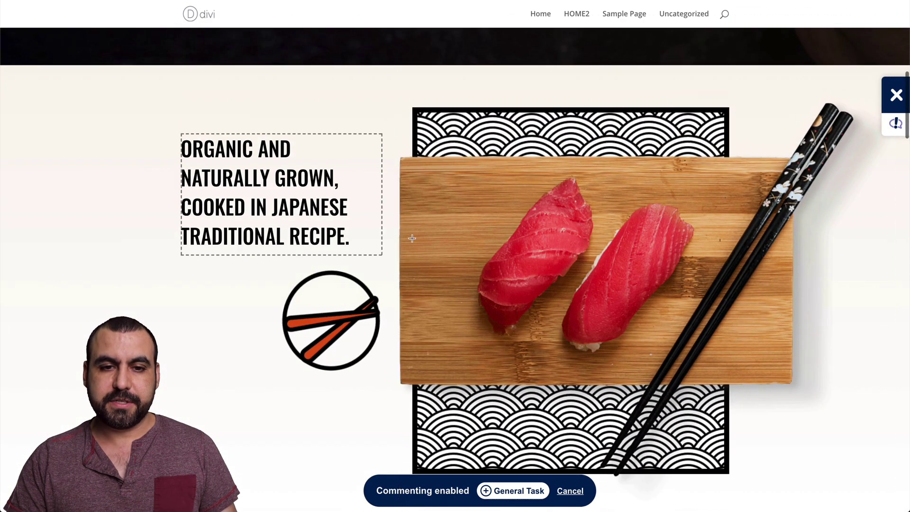
left_click(266, 177)
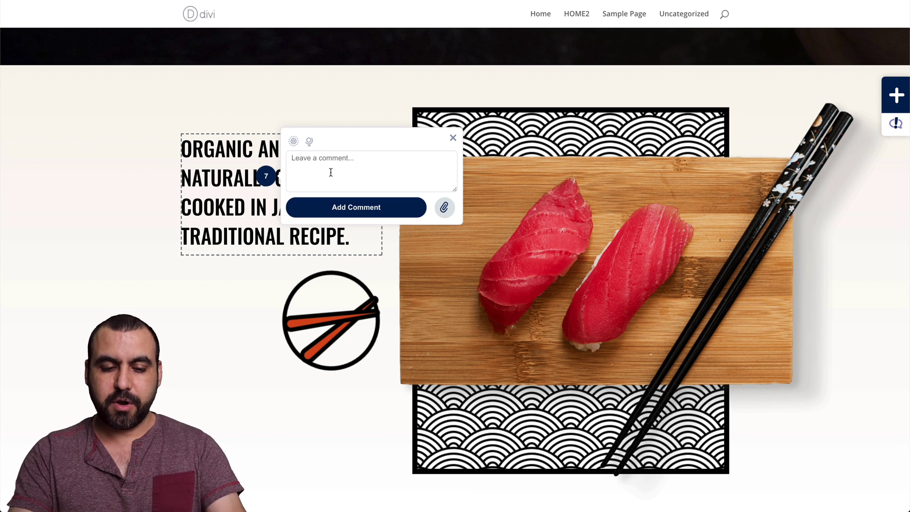
type("remove, ")
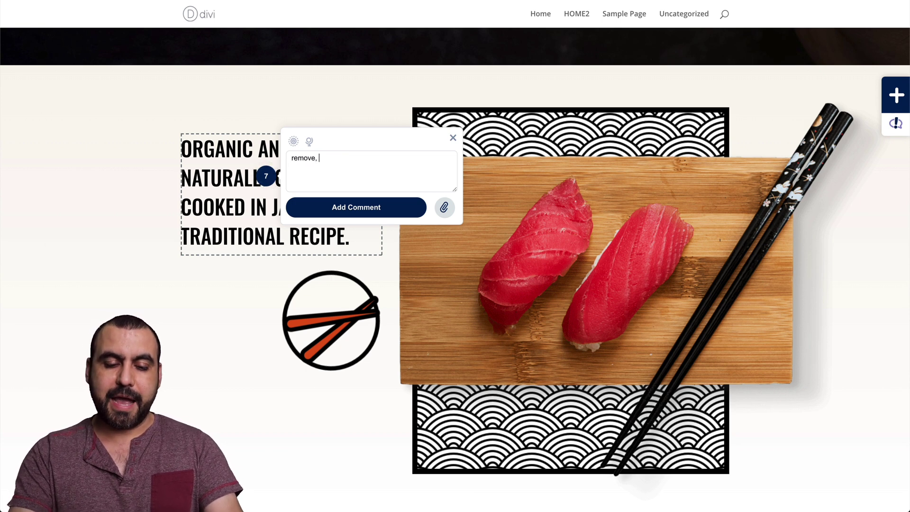
type("add")
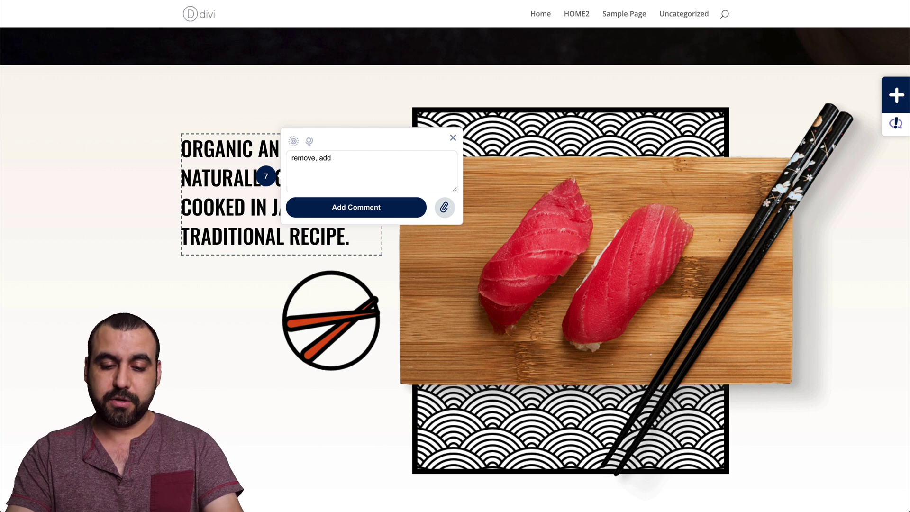
type("put this")
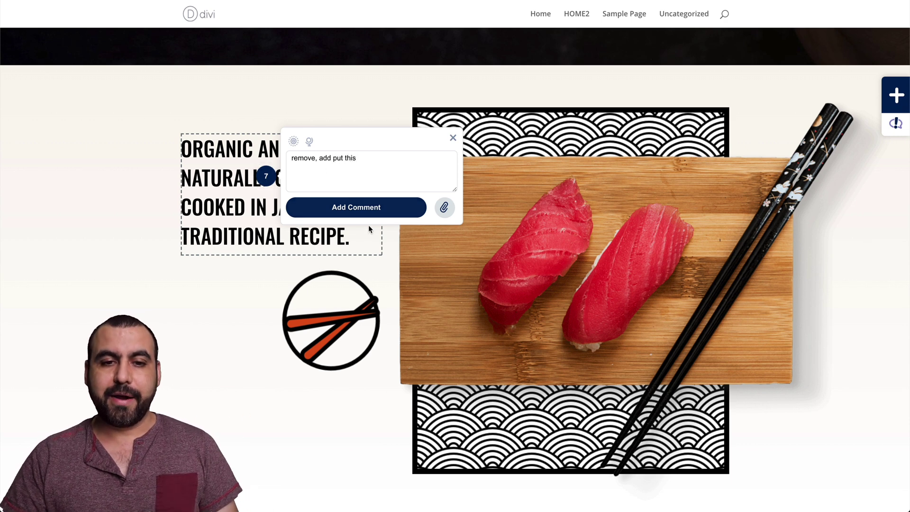
left_click(393, 208)
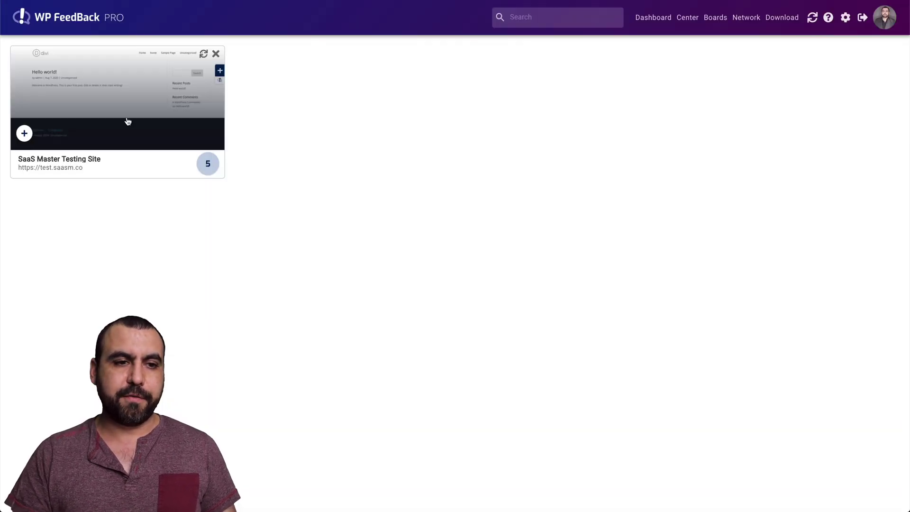
Step: Open the SaaS Master Testing Site's task list and select task 7
left_click(133, 88)
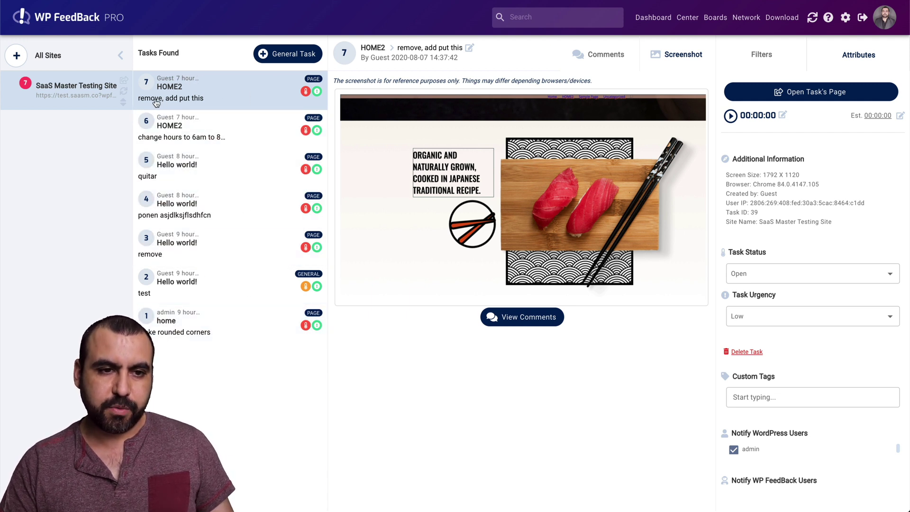
left_click(189, 100)
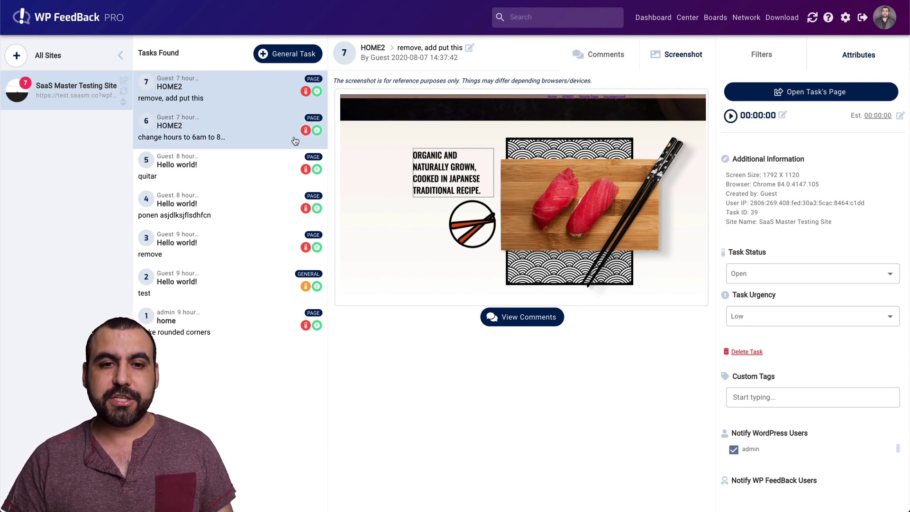
Step: Show task 7's comment thread and review its WordPress and WP FeedBack notification user lists
left_click(625, 63)
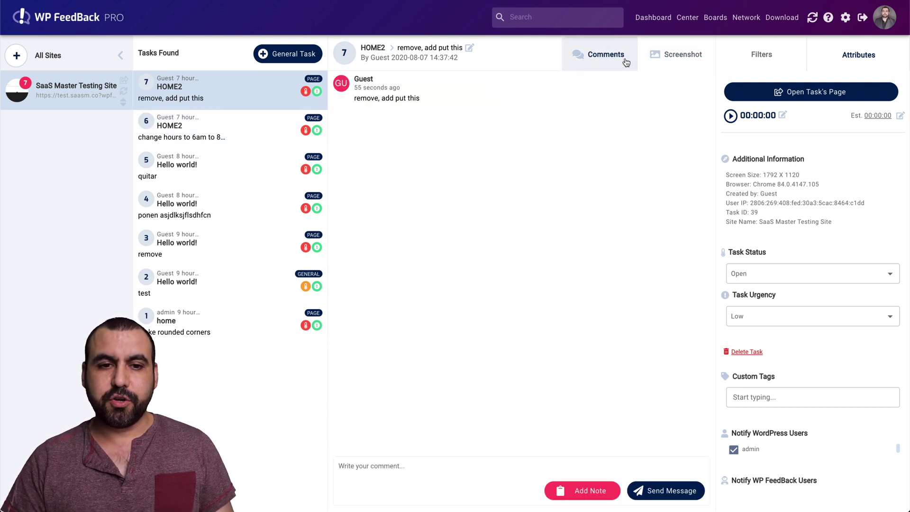
left_click_drag(348, 100, 445, 99)
left_click(445, 99)
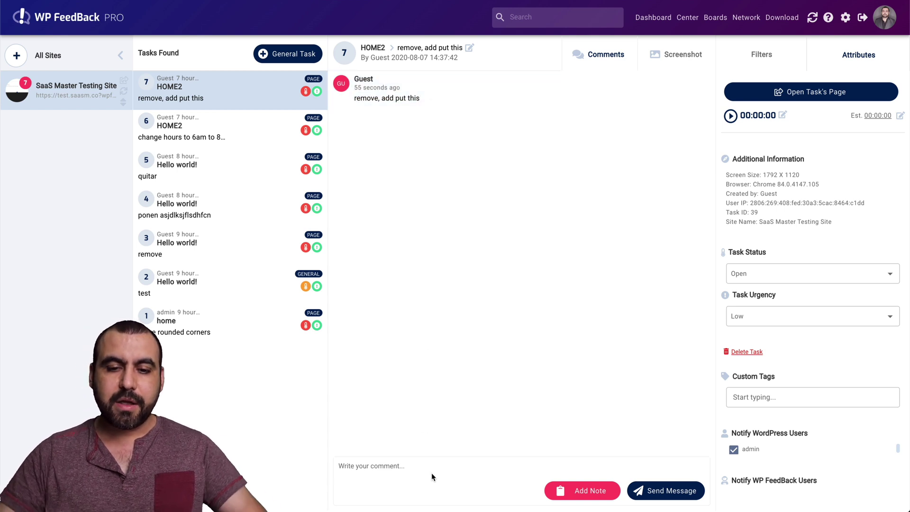
left_click(396, 462)
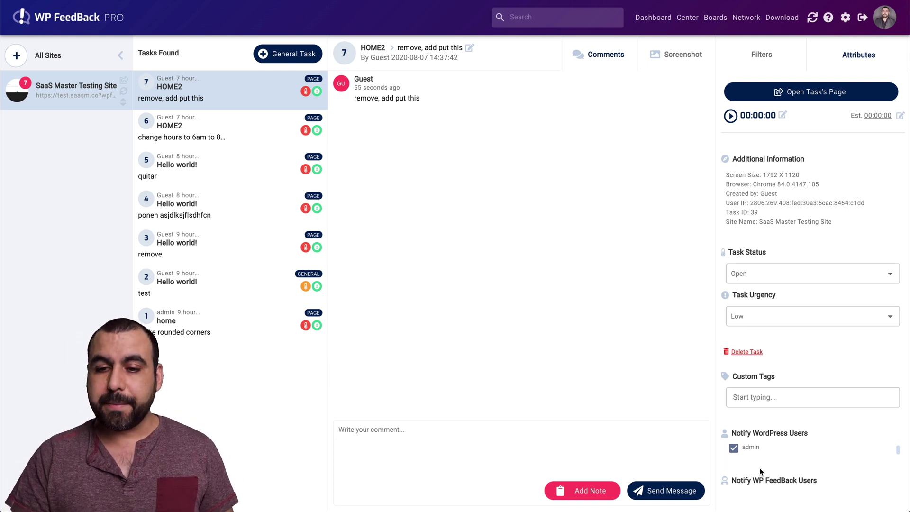
left_click_drag(731, 432, 808, 431)
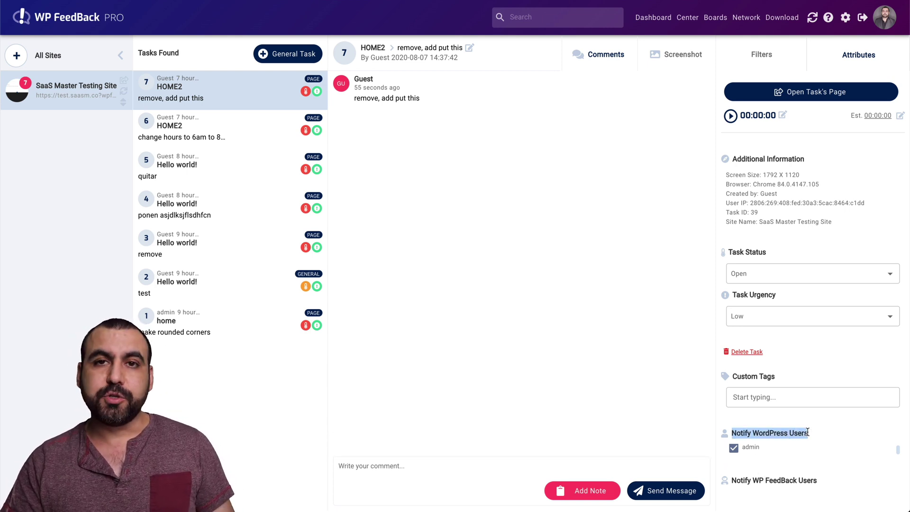
left_click(808, 433)
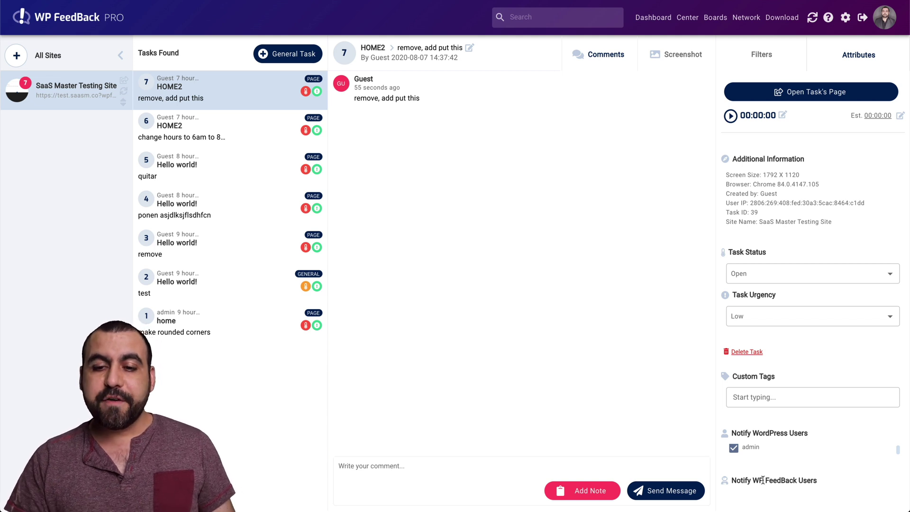
left_click_drag(730, 480, 815, 481)
left_click(814, 482)
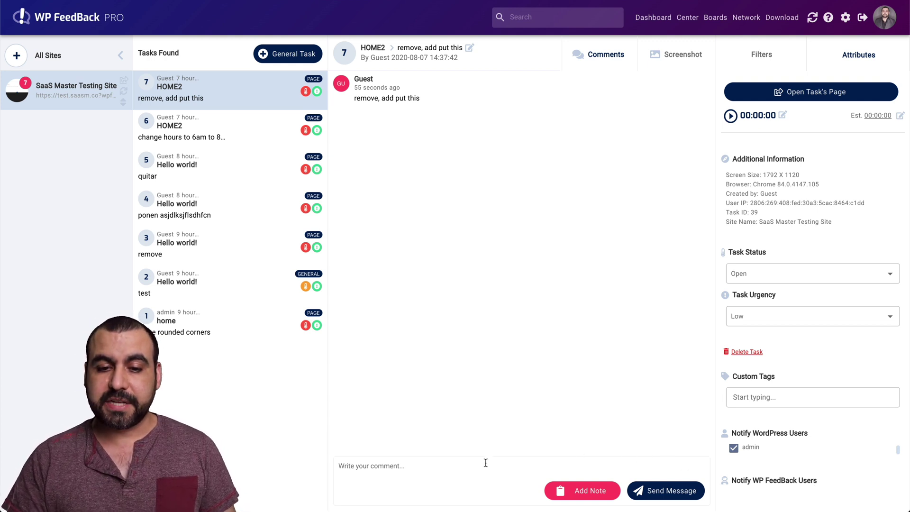
Step: Save 'TEST NOTE' as an internal note on task 7, then open task 6
left_click(582, 490)
left_click(426, 467)
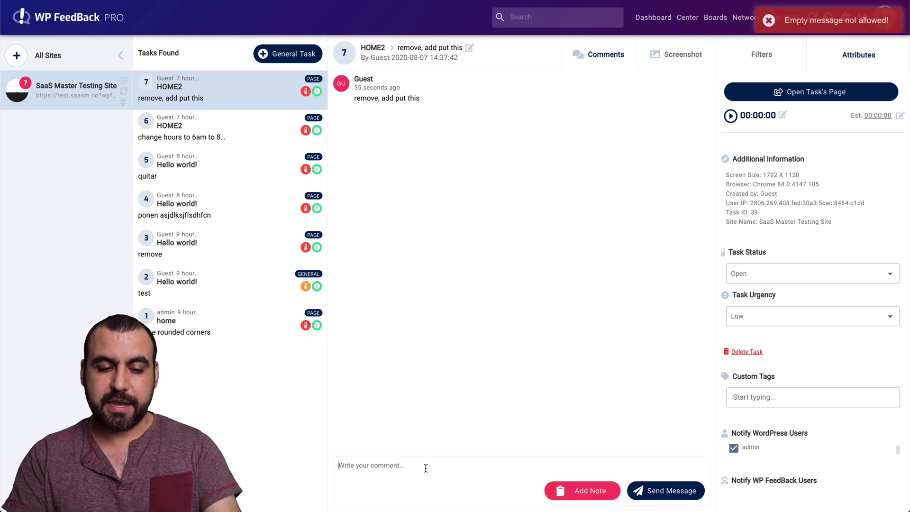
type("TEST NOTE")
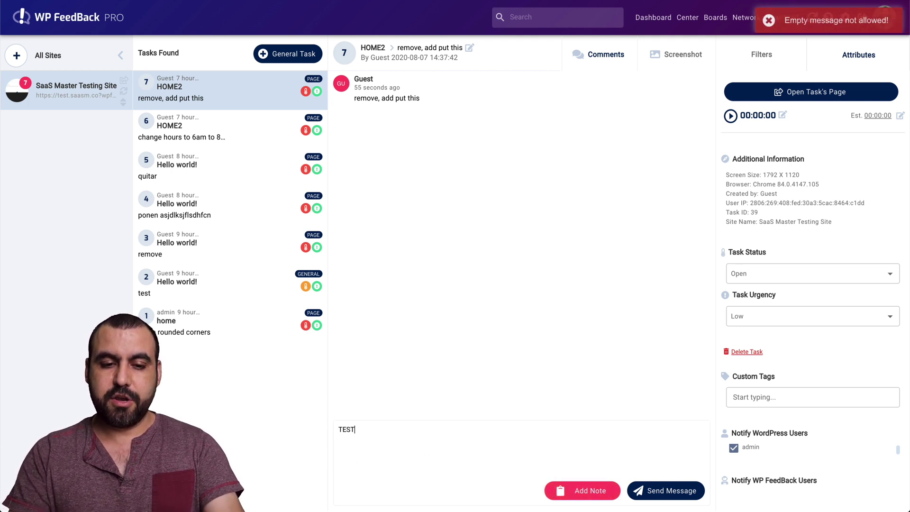
left_click(577, 496)
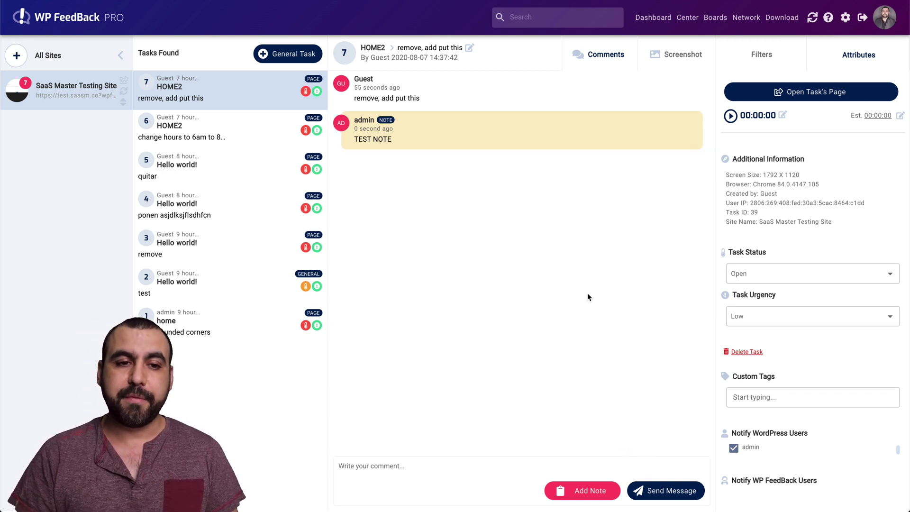
left_click(242, 118)
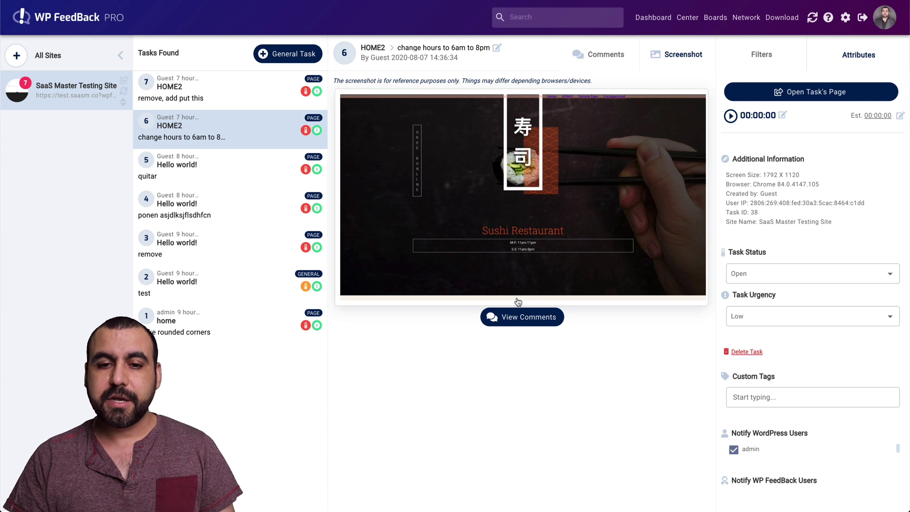
Step: View task 6's change-hours comment thread, then switch to the Boards kanban view
left_click(531, 318)
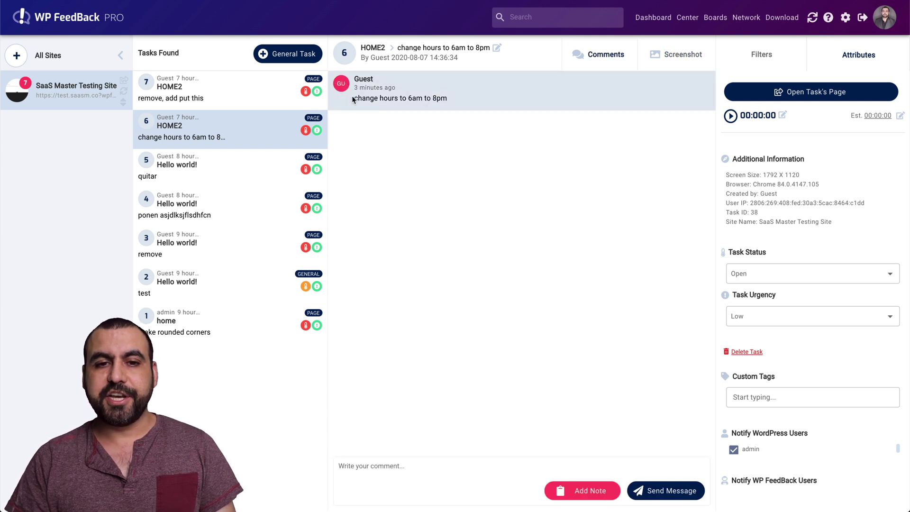
left_click_drag(353, 99, 489, 97)
left_click(489, 98)
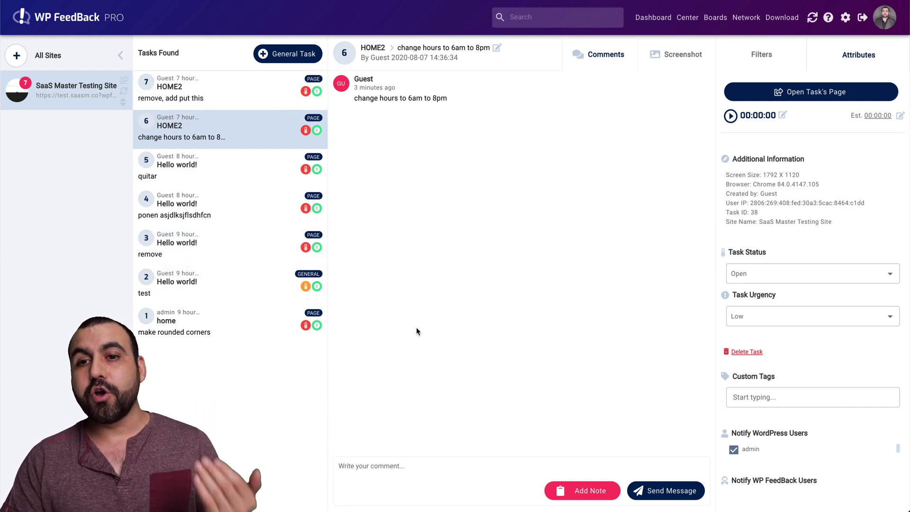
left_click(715, 18)
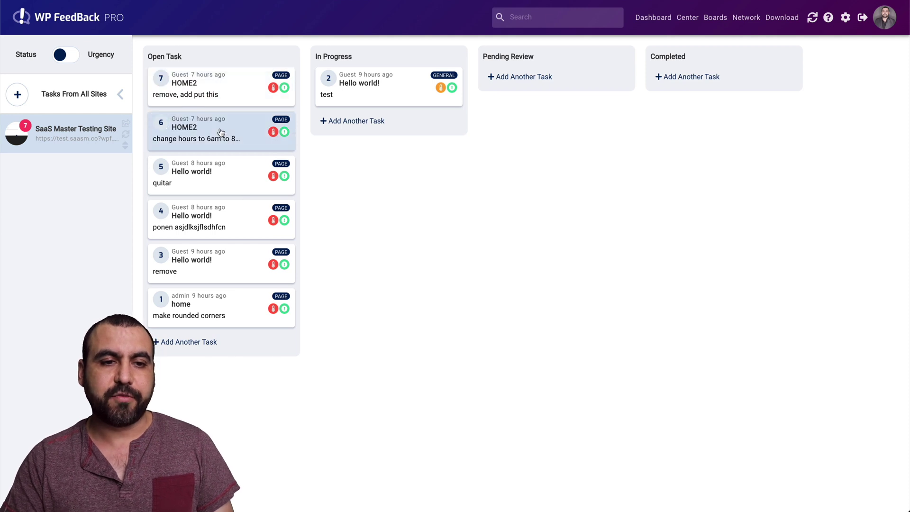
Step: Move change-hours task 6 into the Completed column and open task 2's details
left_click_drag(198, 144, 723, 79)
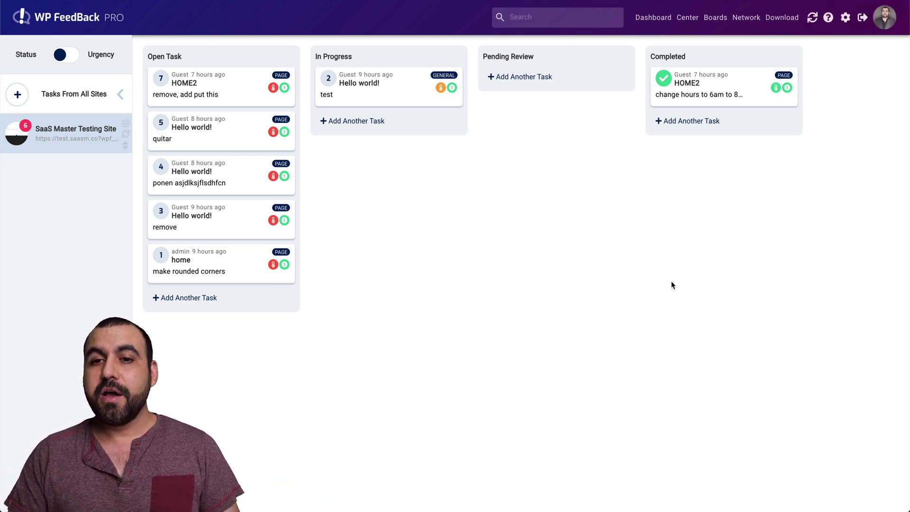
left_click(352, 81)
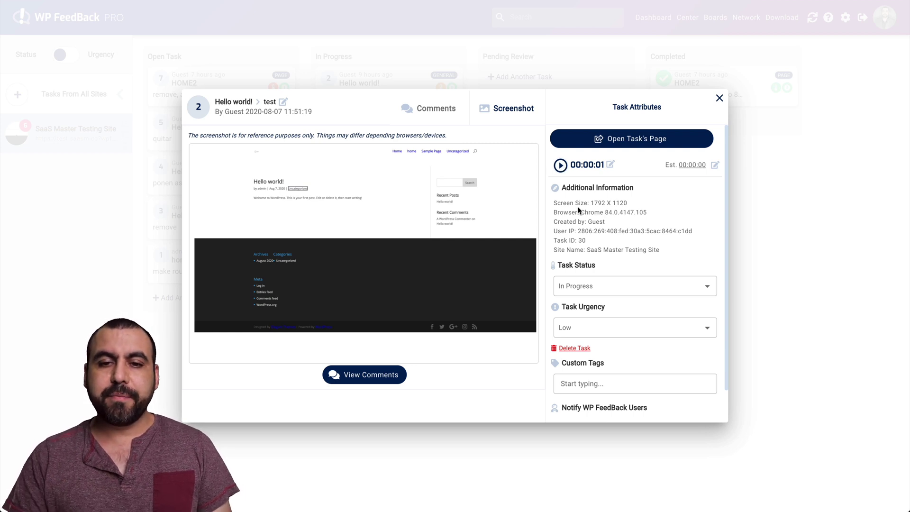
Step: Read the test task's details and the guest's comment, then close the task window
left_click_drag(577, 204, 632, 250)
left_click(634, 252)
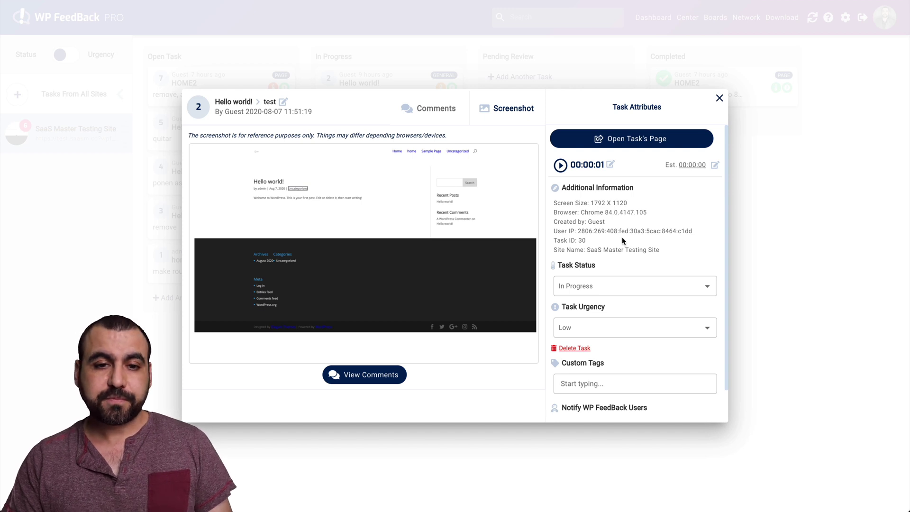
left_click(424, 119)
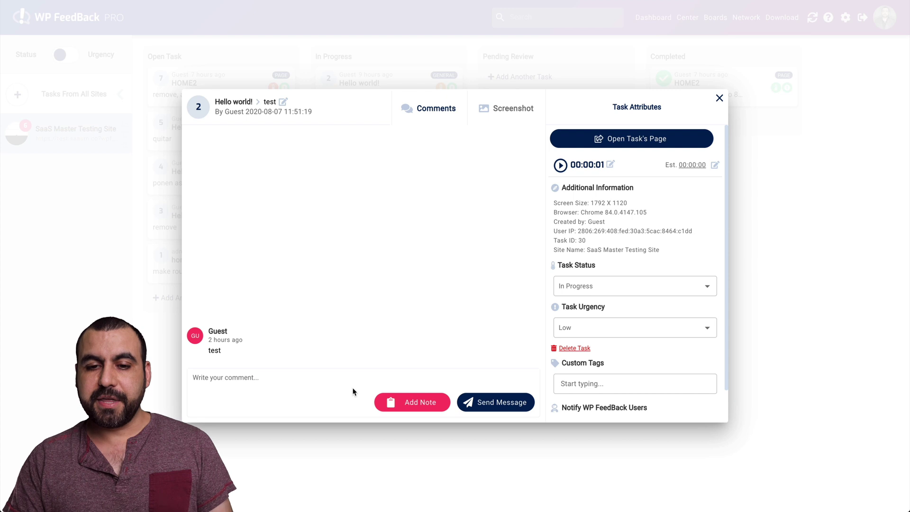
left_click(719, 99)
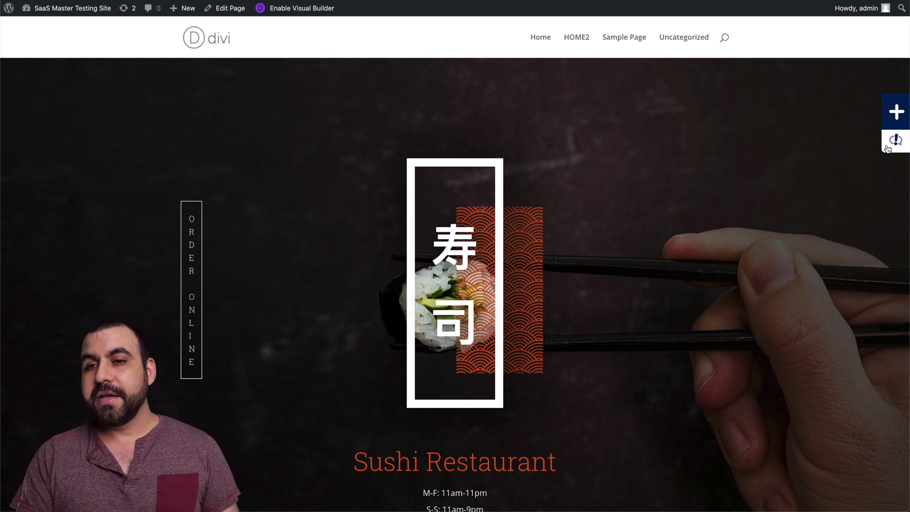
Step: Leave the live page for the WordPress admin and show the FeedBack Tasks Center board
left_click(896, 114)
left_click(896, 113)
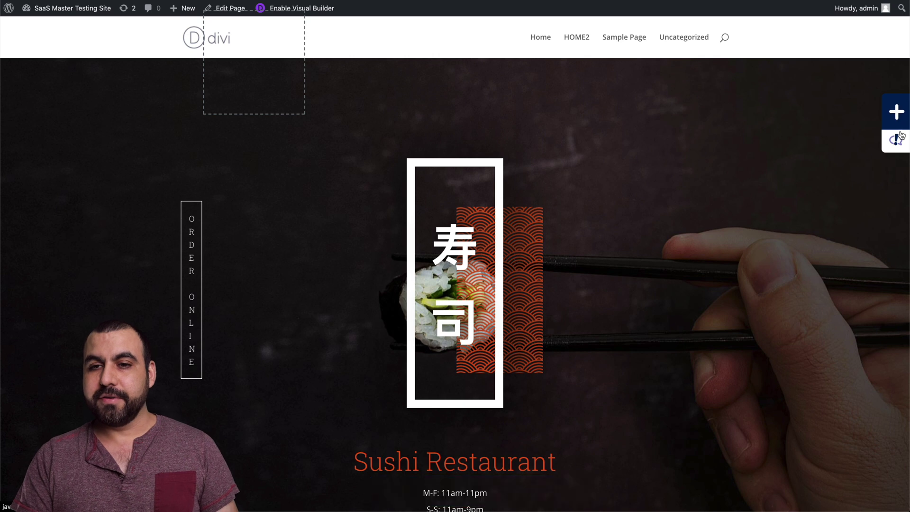
left_click(898, 137)
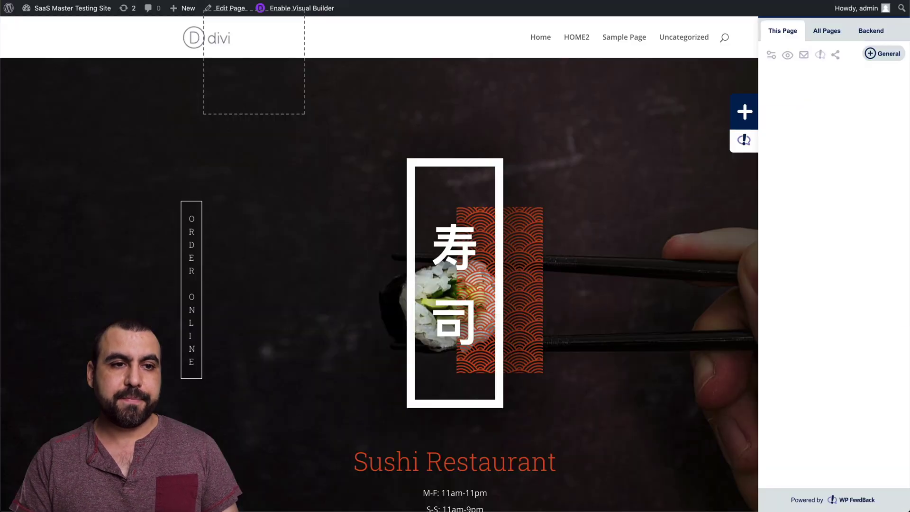
left_click(11, 10)
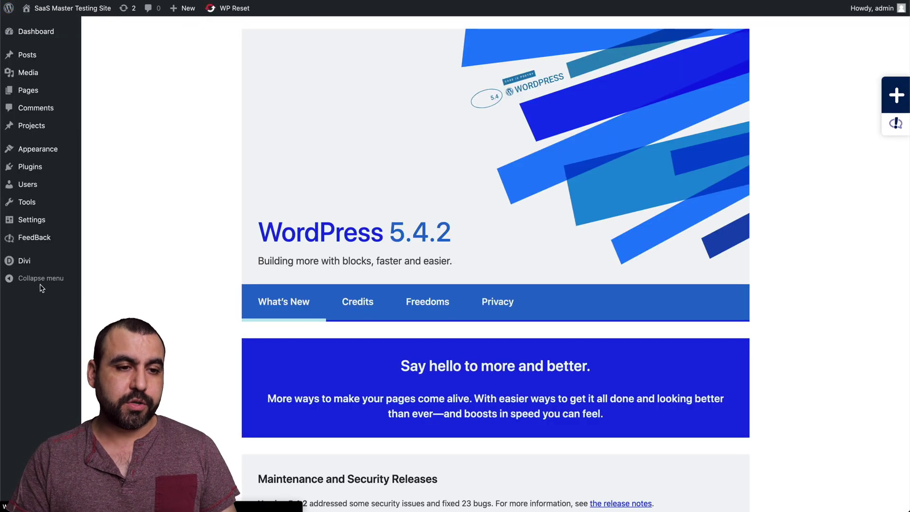
left_click(34, 237)
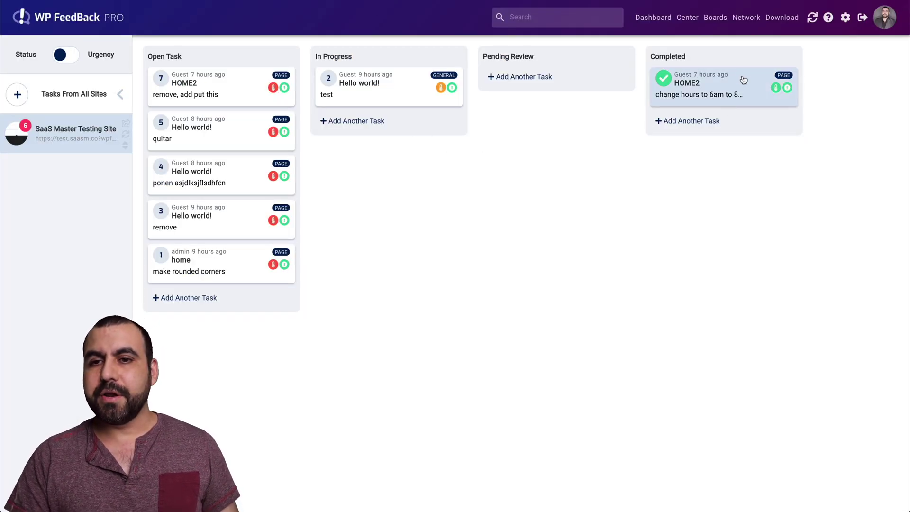
Step: Upload the VEEME MEDIA logo in global settings and link it to veememedia.com
left_click(847, 19)
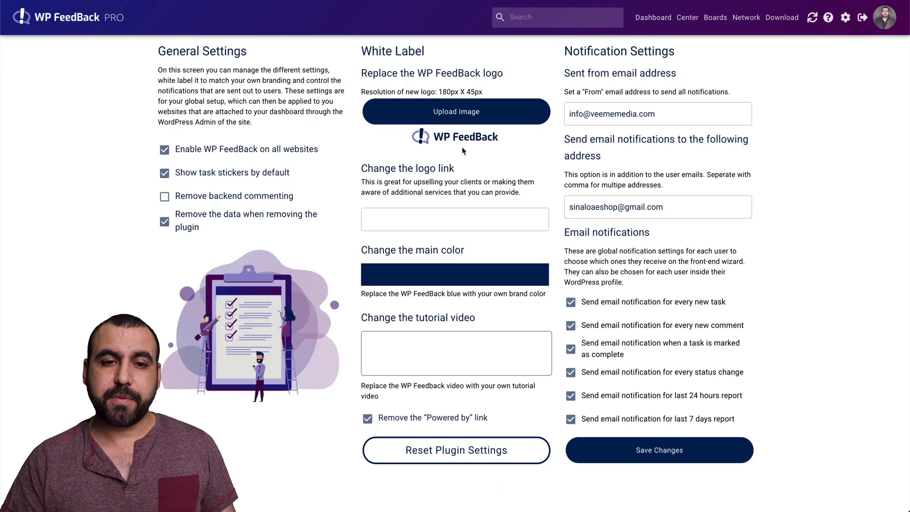
left_click(462, 114)
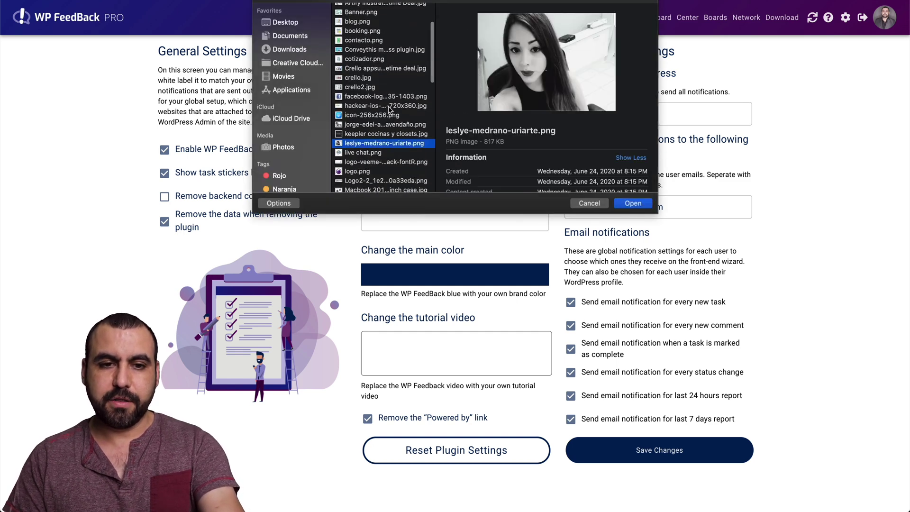
left_click(391, 153)
left_click(391, 162)
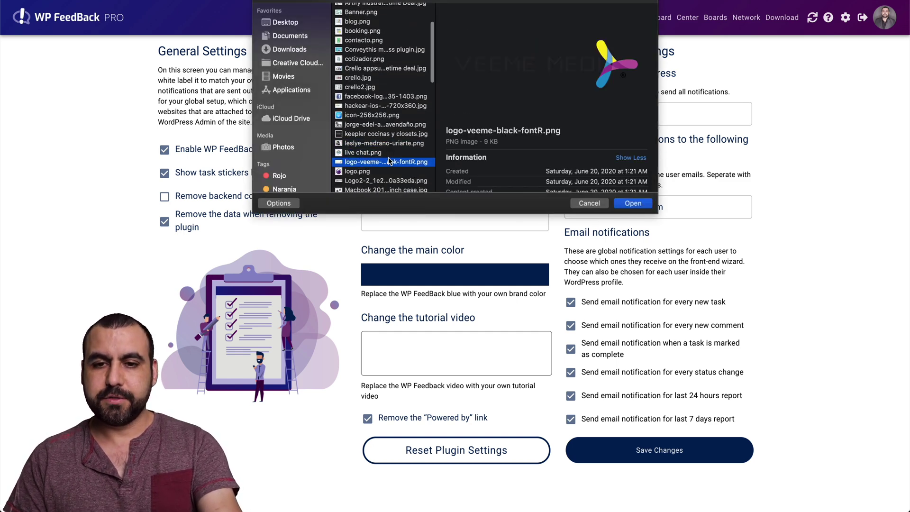
left_click(633, 203)
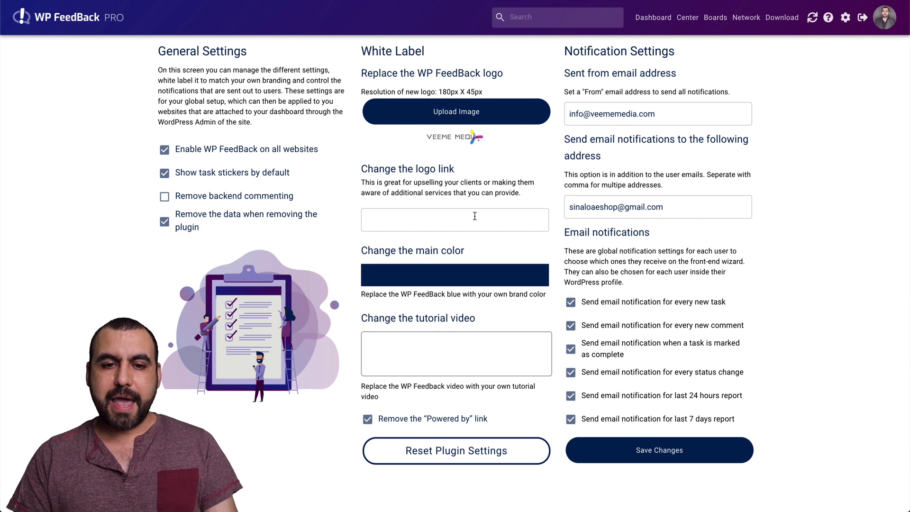
left_click(448, 219)
type("https://")
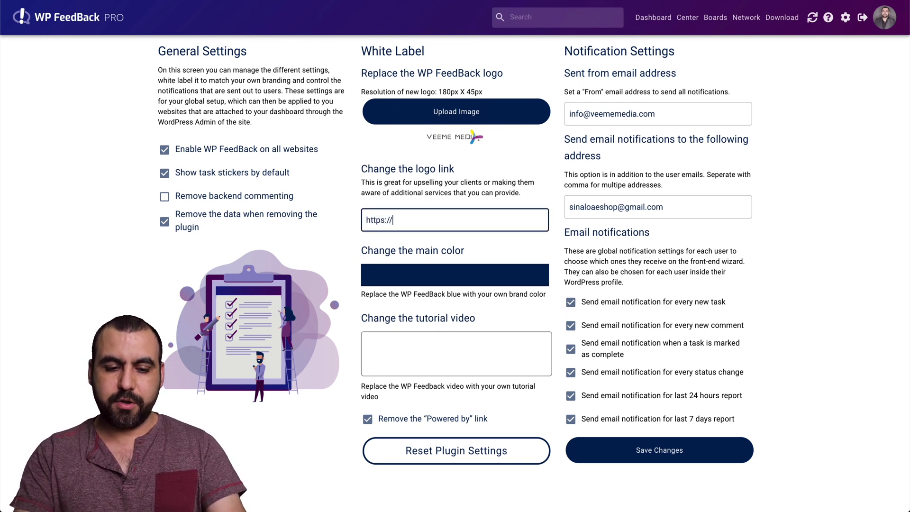
type("veememedia.com")
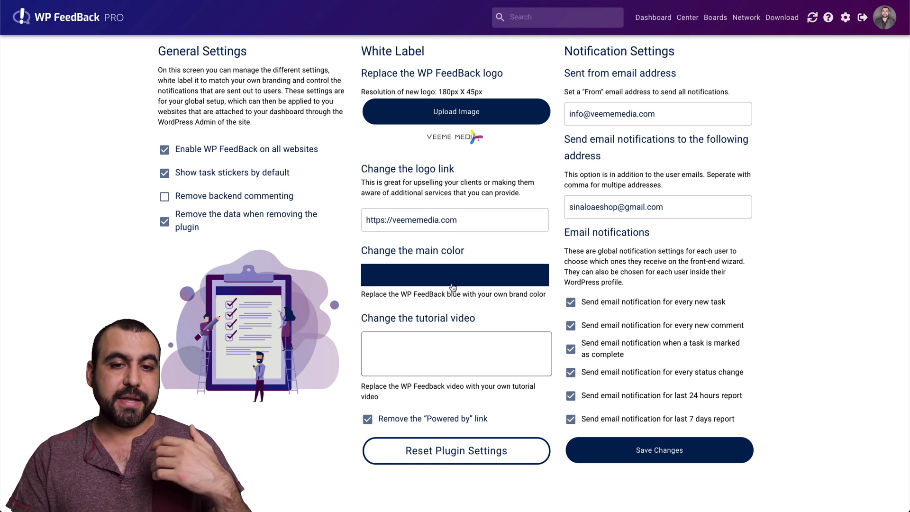
Step: Set the plugin's main colour to a vivid purple
left_click(457, 281)
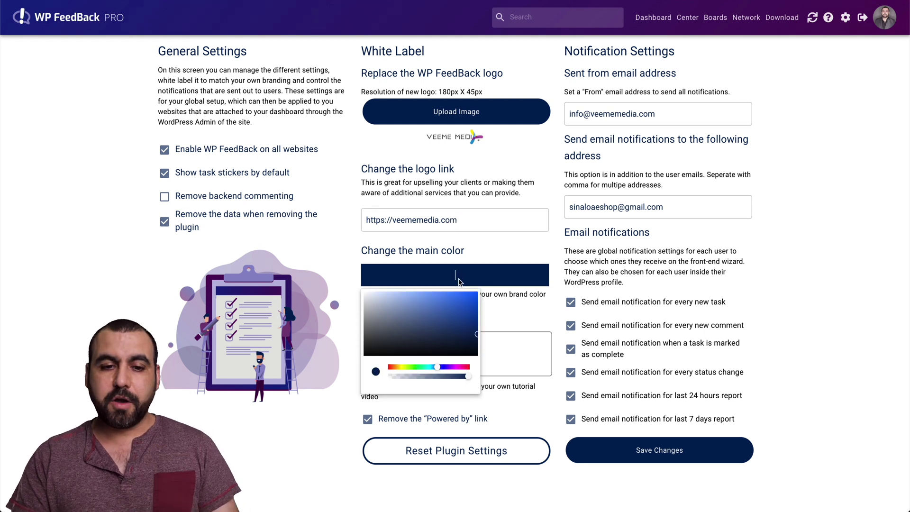
left_click_drag(444, 368, 451, 369)
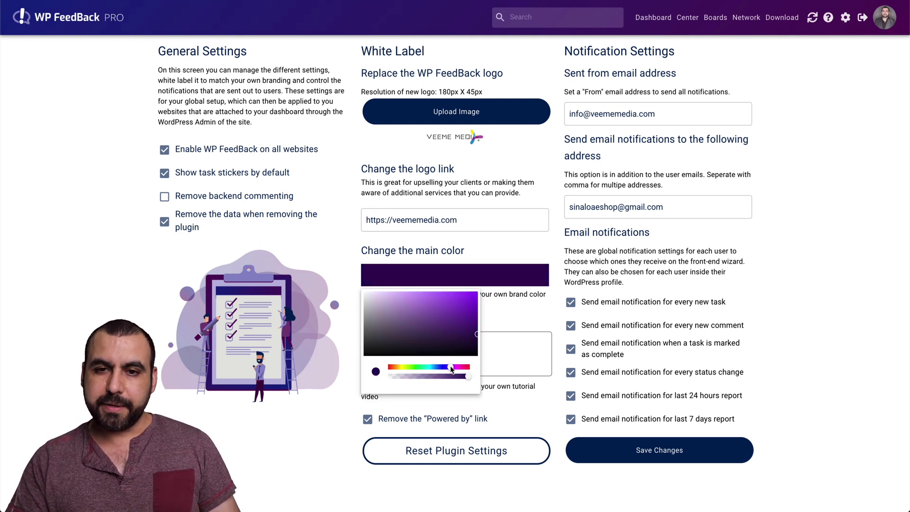
left_click_drag(463, 306, 467, 313)
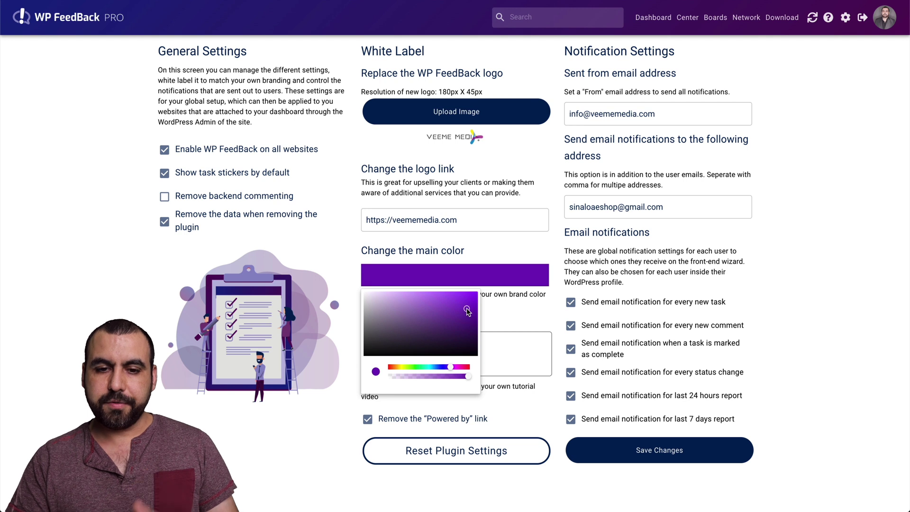
left_click(545, 402)
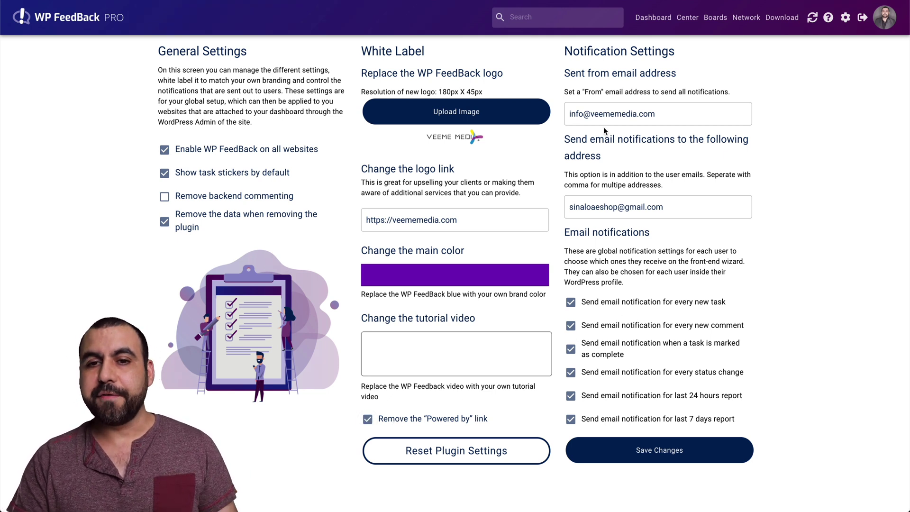
Step: Review the notification email address fields and save the white-label settings
left_click_drag(580, 115, 663, 114)
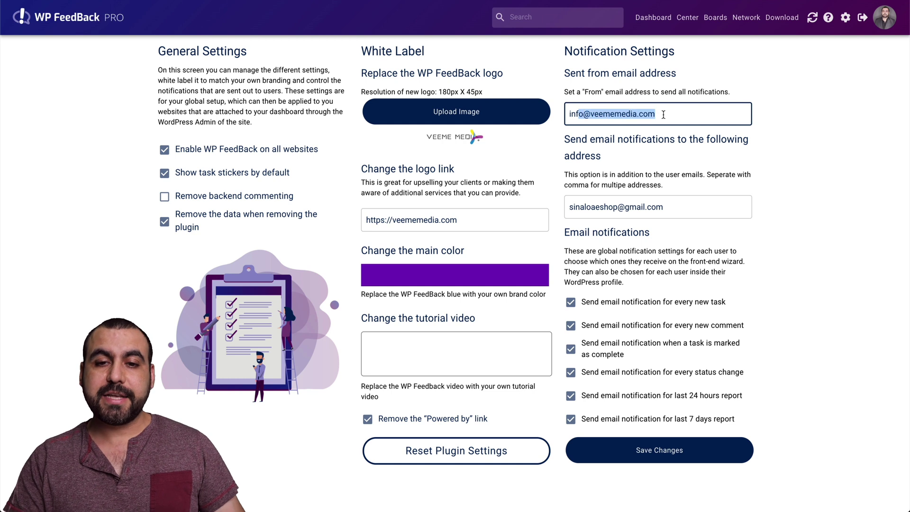
left_click(663, 115)
double_click(632, 208)
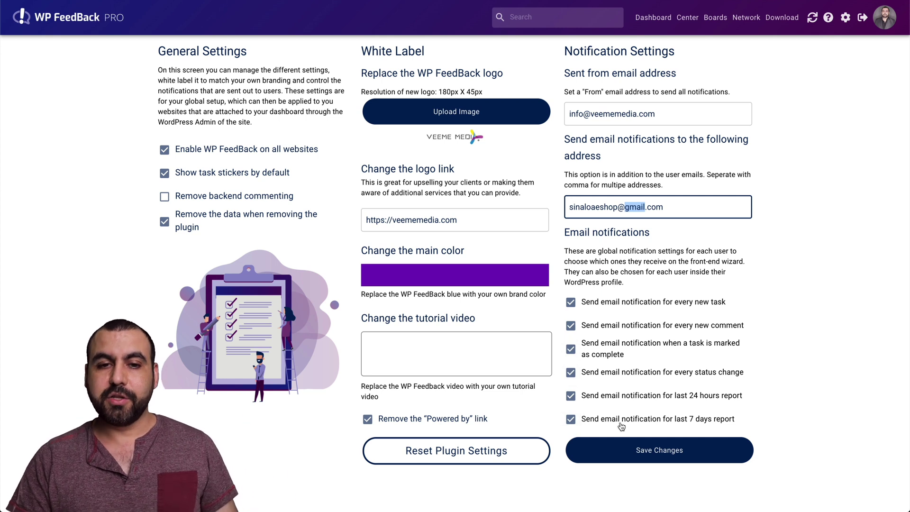
left_click(634, 450)
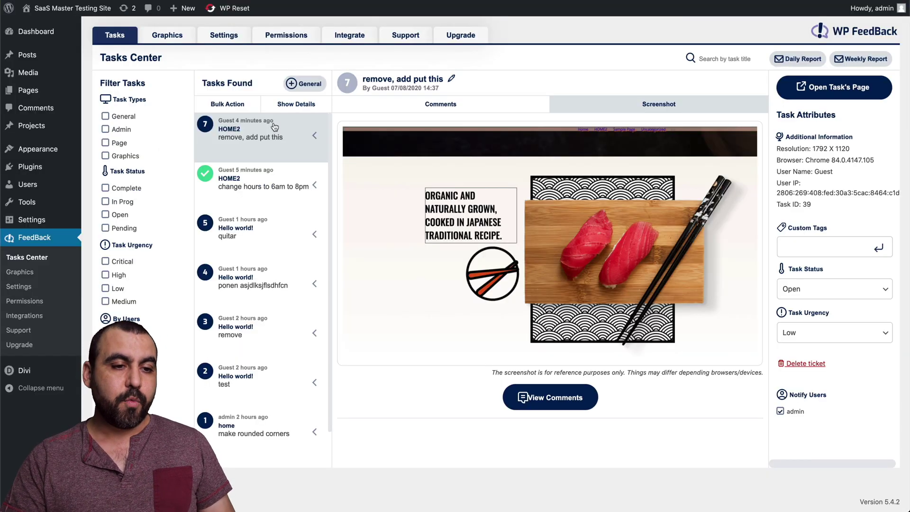
Step: Open FeedBack Settings in the WordPress admin and resync the site with the central dashboard
left_click(19, 287)
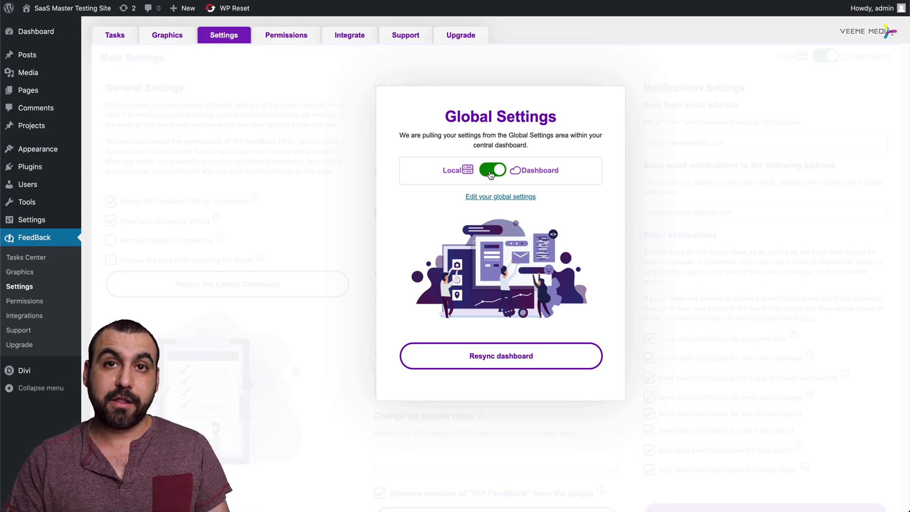
left_click(506, 357)
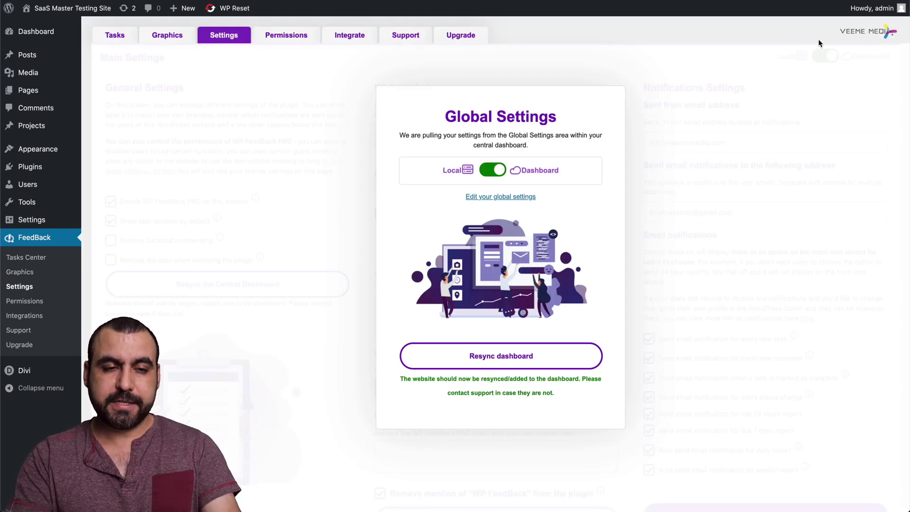
key("super+shift+n")
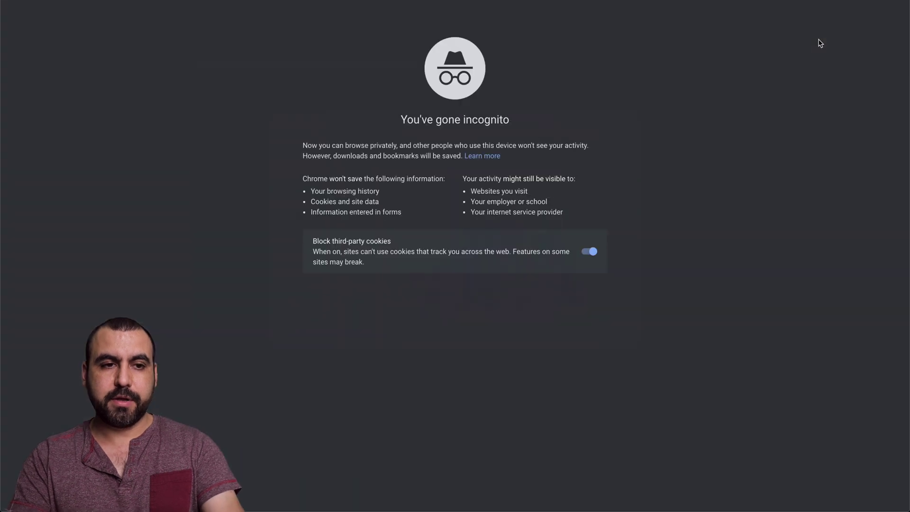
type("test")
key("Escape")
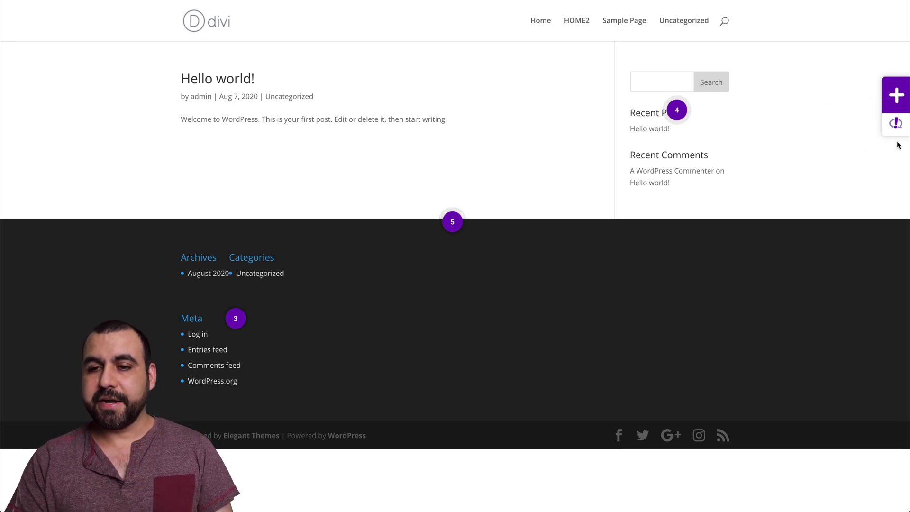
left_click(895, 124)
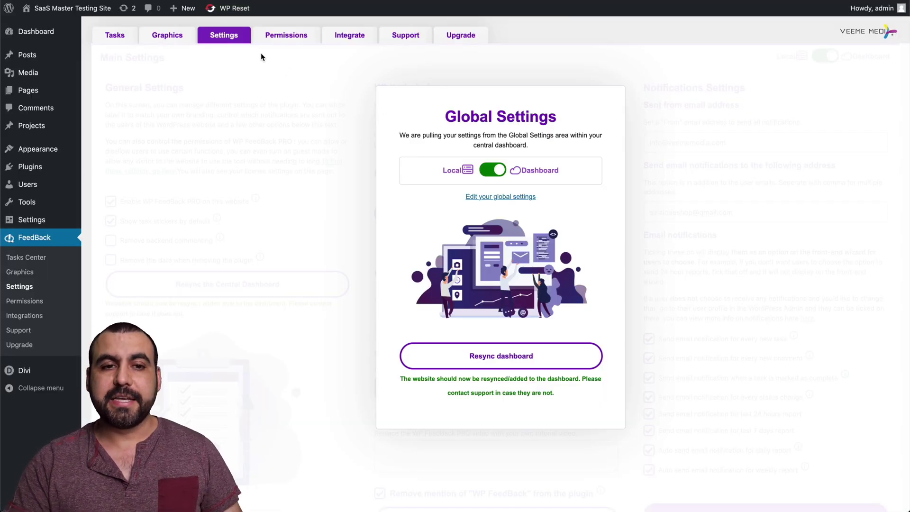
Step: Show the Permissions page with allowed user roles and the user permissions table
left_click(280, 35)
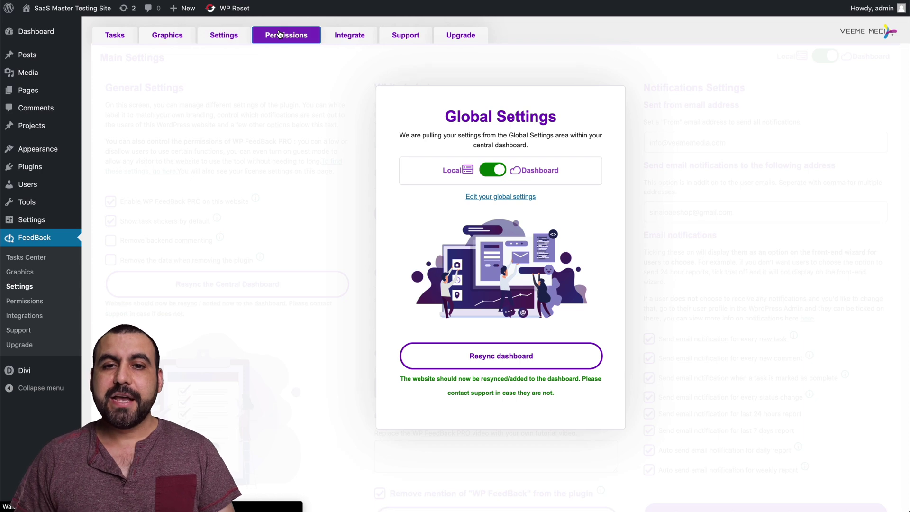